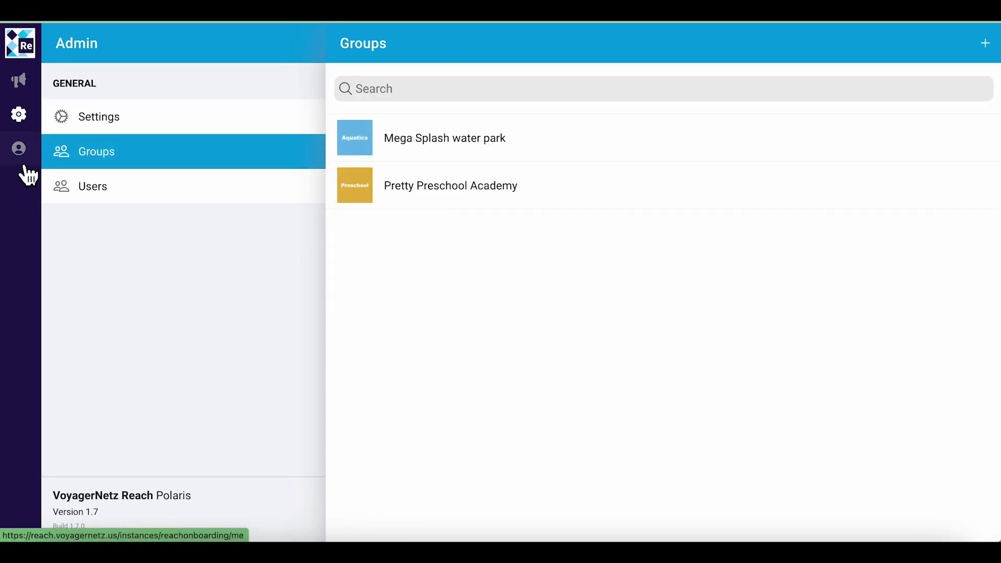
Step: Review the info and status of the Senior water aerobics interest and return to the admin area
left_click(21, 82)
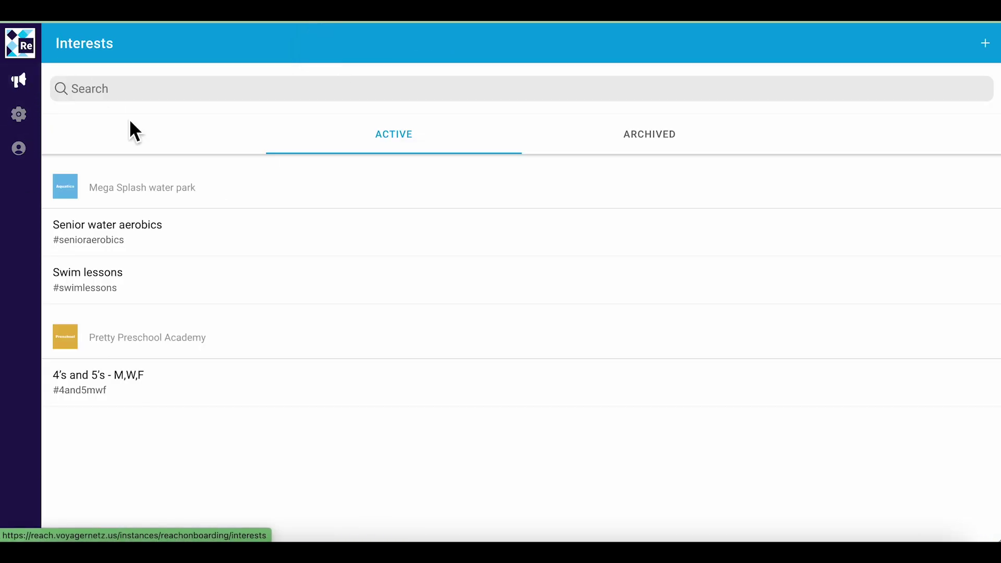
left_click(113, 232)
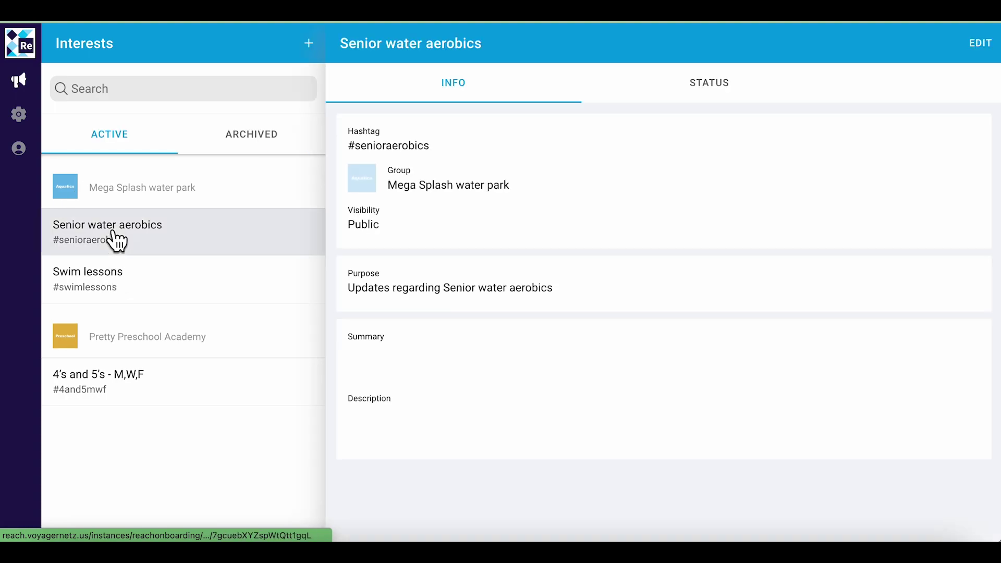
left_click(714, 100)
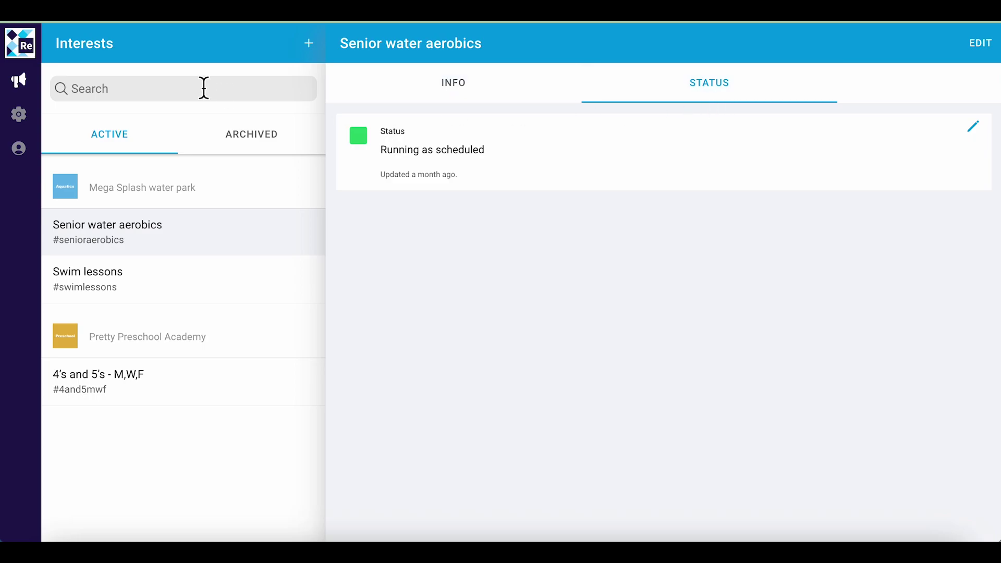
left_click(20, 115)
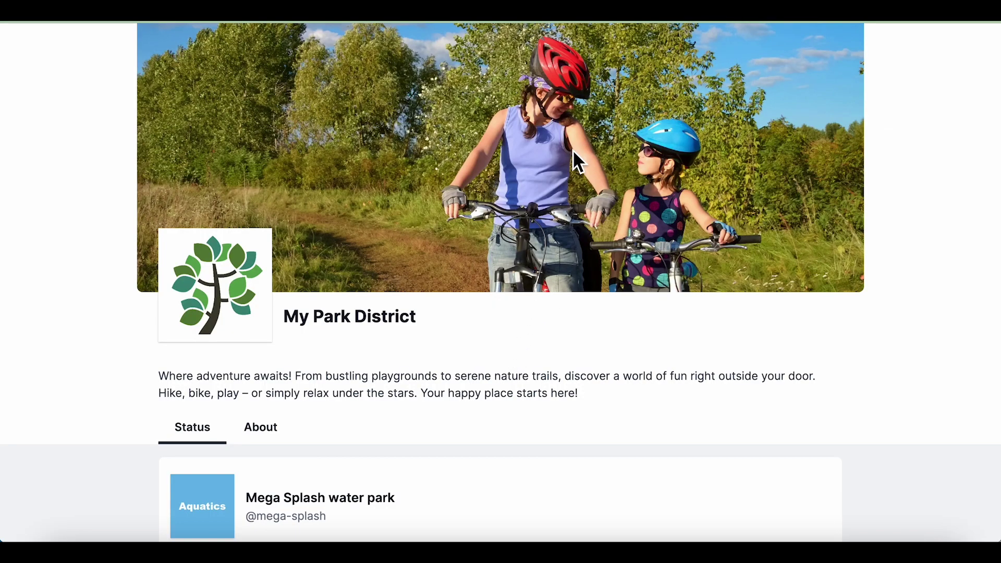
Step: Examine the group and interest statuses on My Park District's public status page
scroll(514, 421, "down", 7)
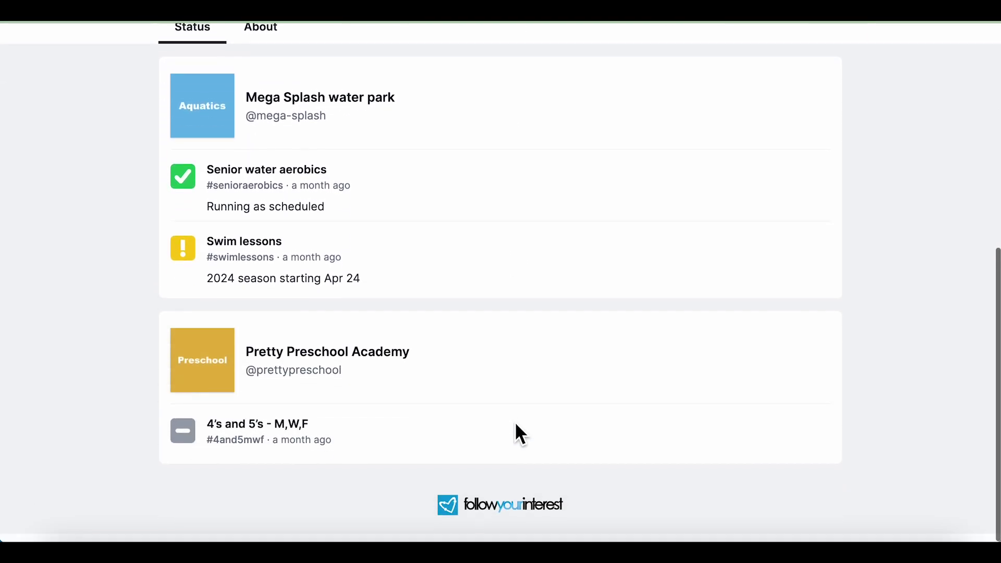
scroll(514, 435, "up", 1)
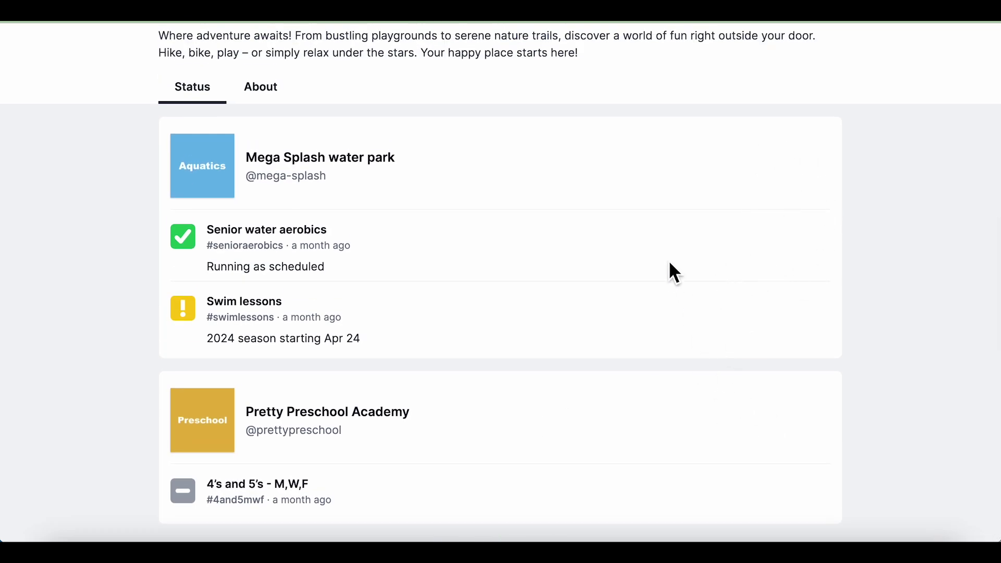
scroll(667, 260, "up", 6)
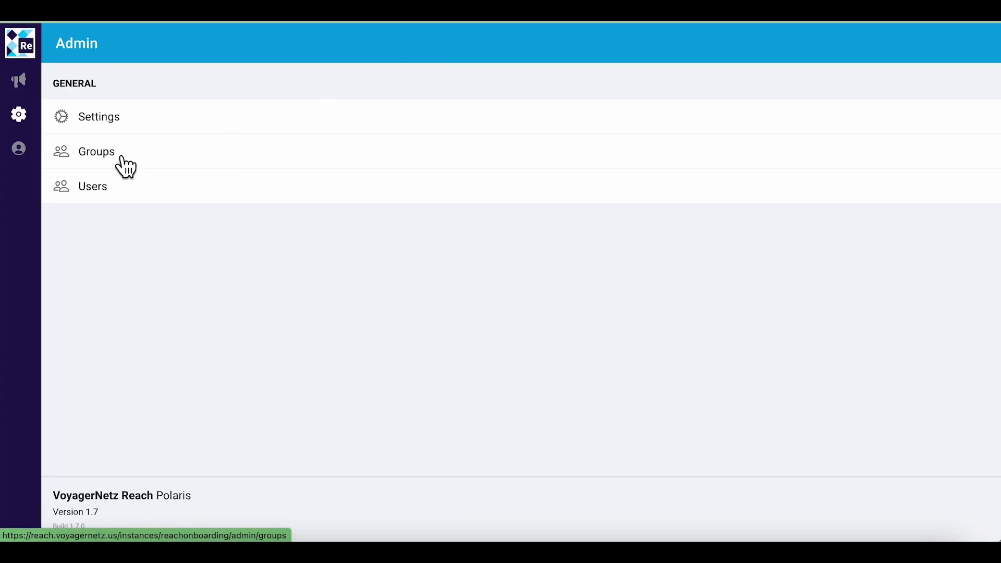
Step: Check the phone options of the Mega Splash water park group and leave the group without saving
left_click(106, 162)
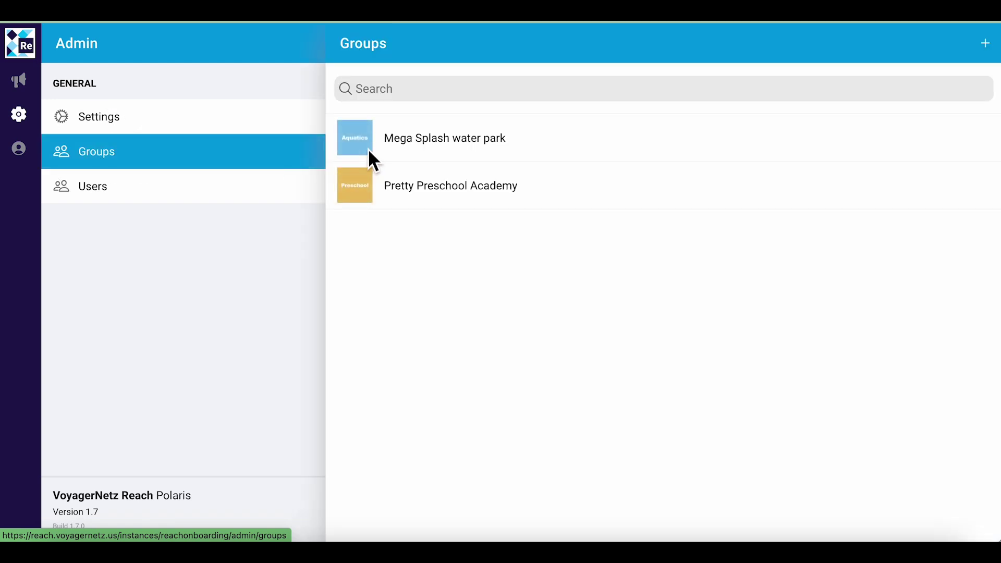
left_click(408, 140)
scroll(382, 370, "down", 2)
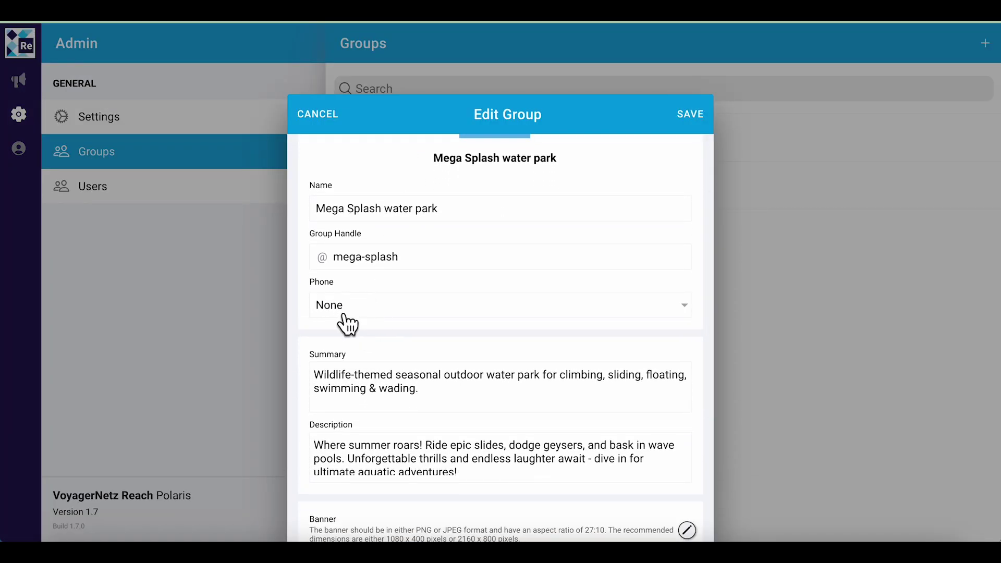
left_click(689, 305)
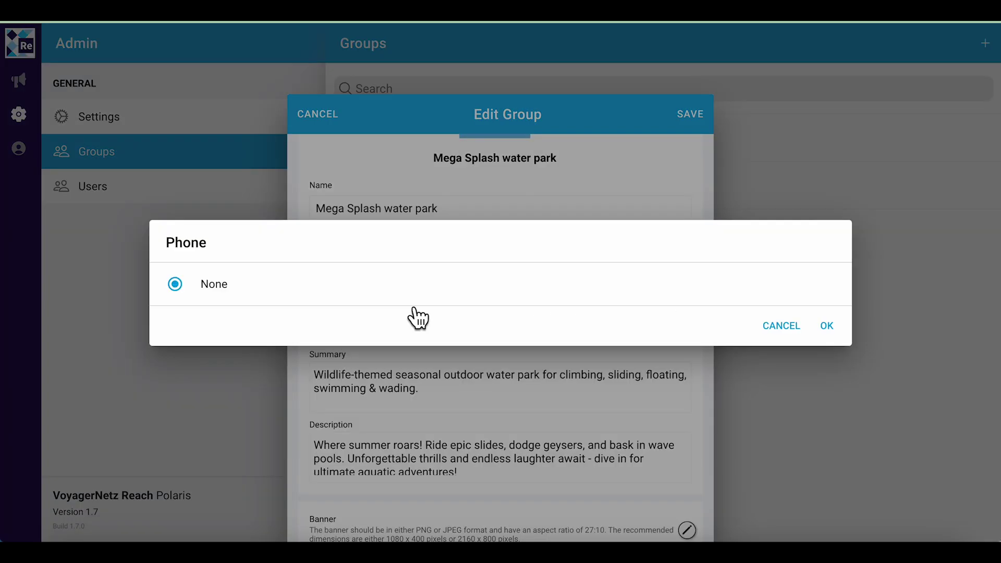
left_click(791, 328)
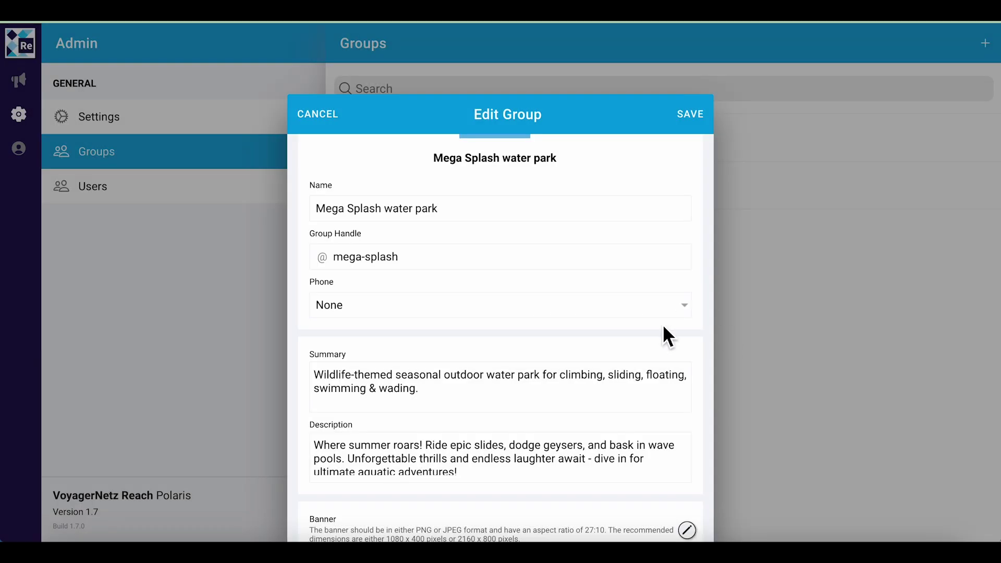
left_click(330, 125)
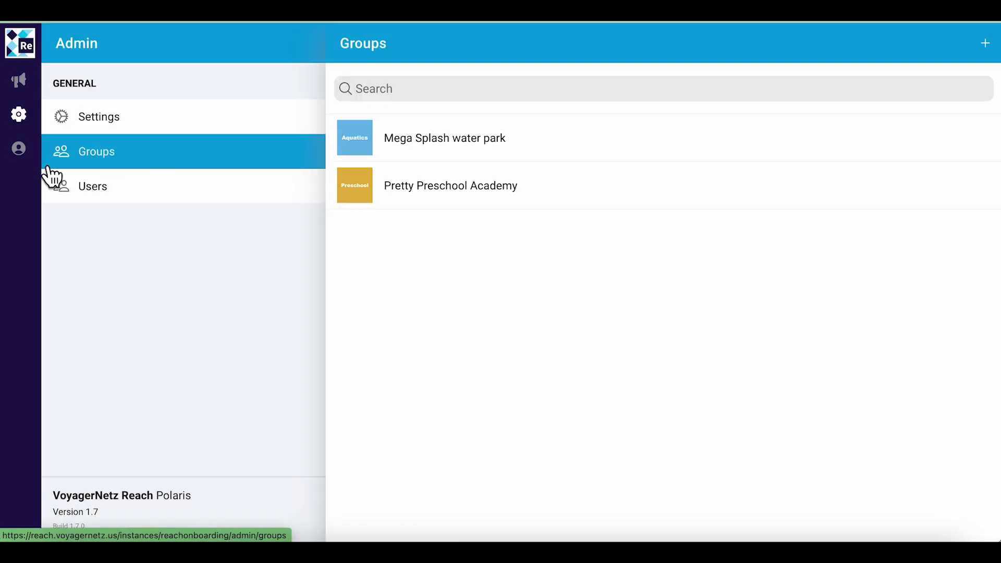
Step: Inspect the status text and color choices of the Senior water aerobics interest and leave without saving
left_click(36, 86)
left_click(31, 117)
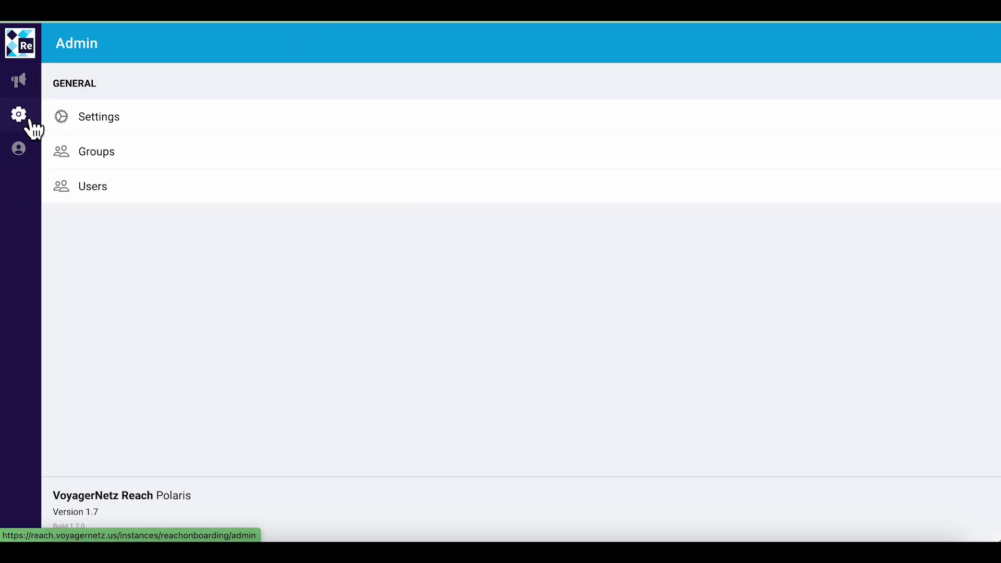
left_click(32, 163)
left_click(29, 88)
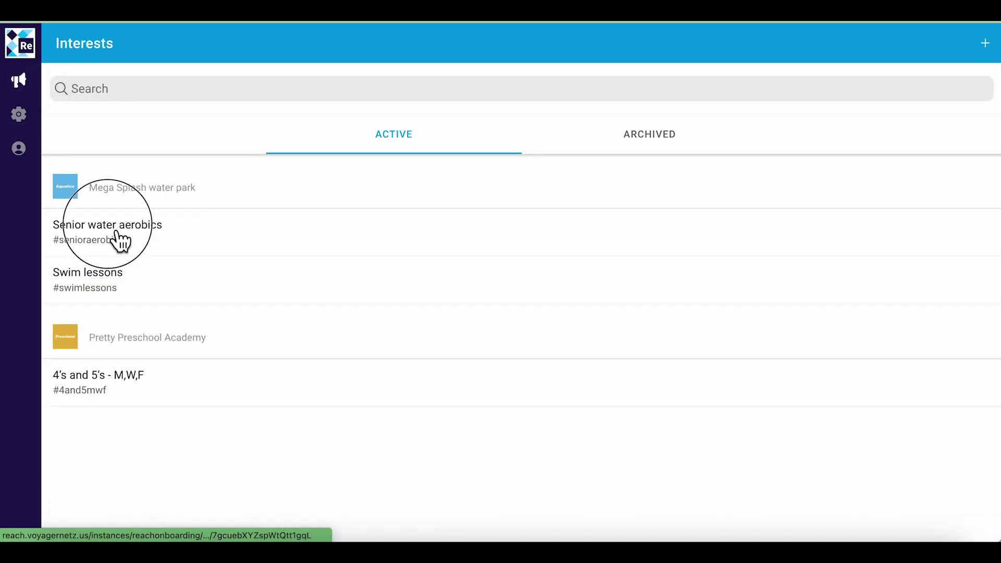
left_click(120, 241)
left_click(719, 109)
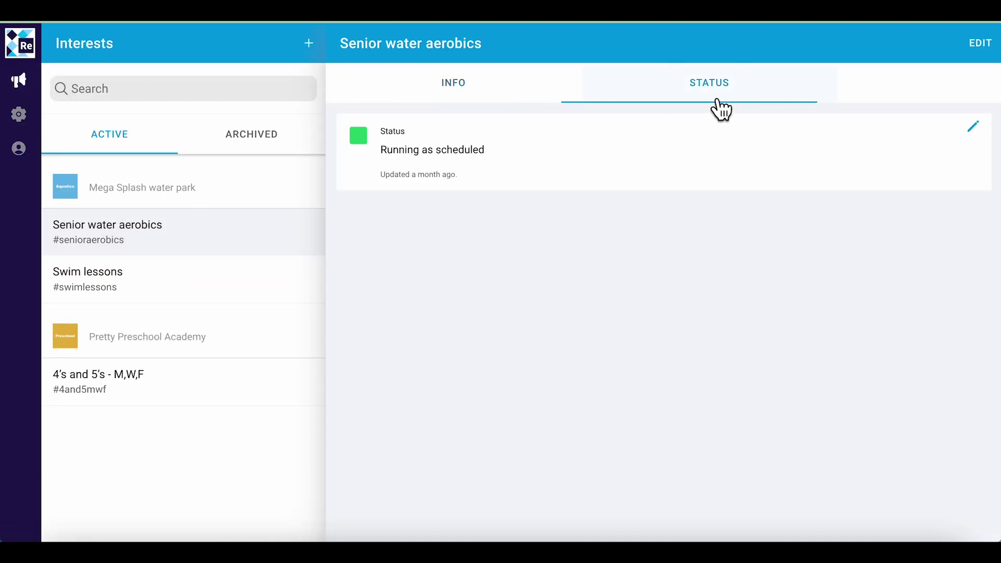
left_click(973, 126)
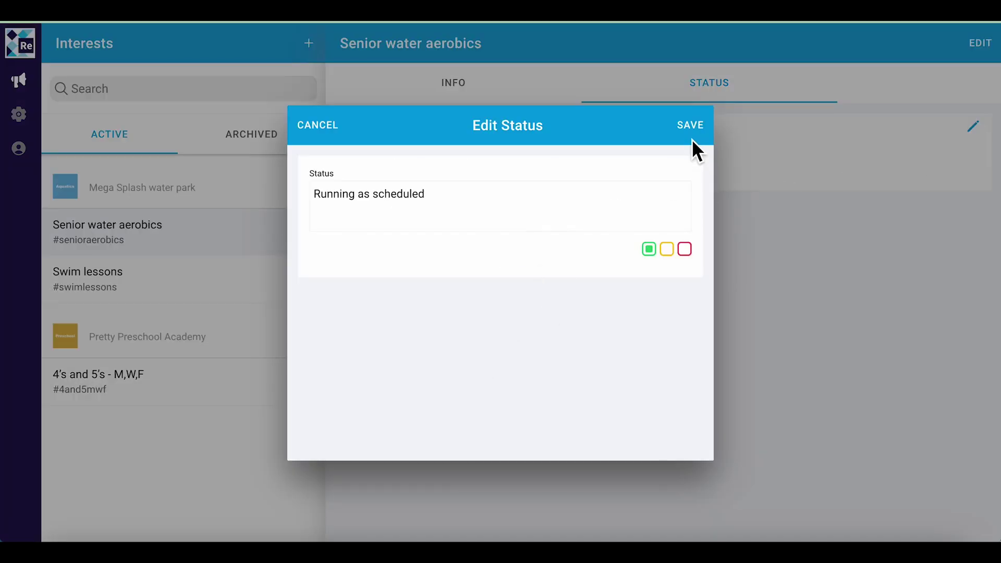
left_click(331, 134)
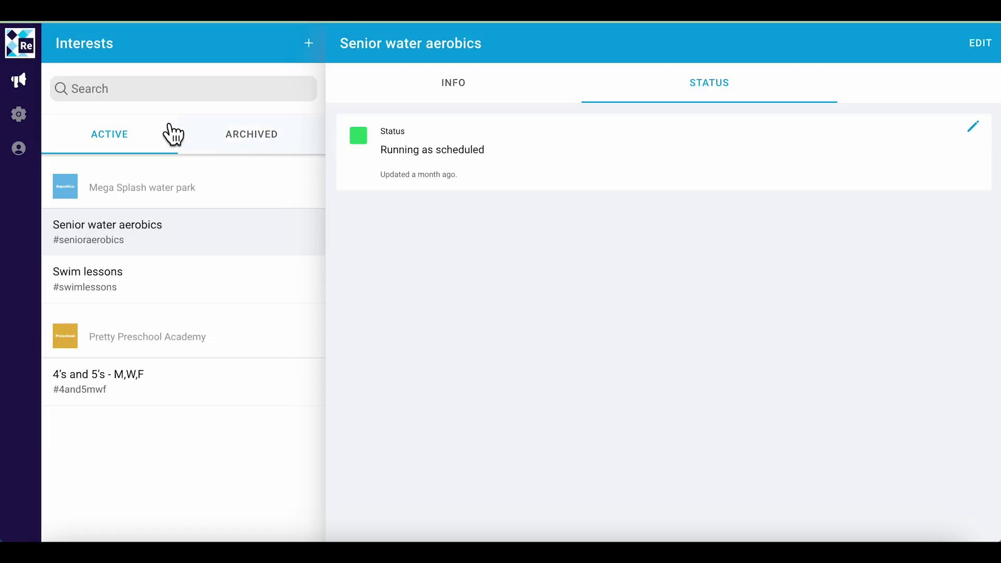
Step: Look through the inbox, contacts and dashboards of the Olympus Mons Park District (Demo) community
left_click(21, 113)
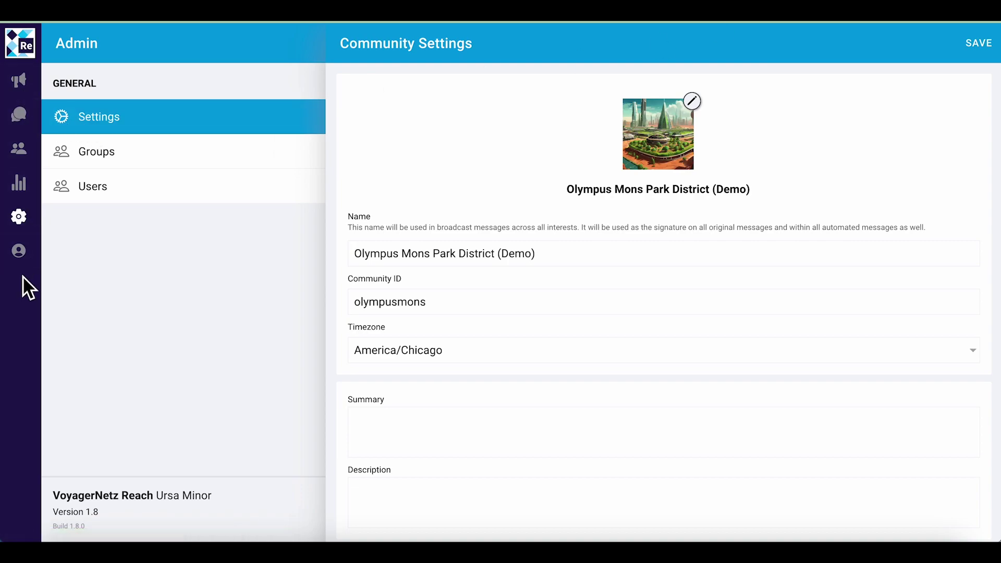
left_click(30, 128)
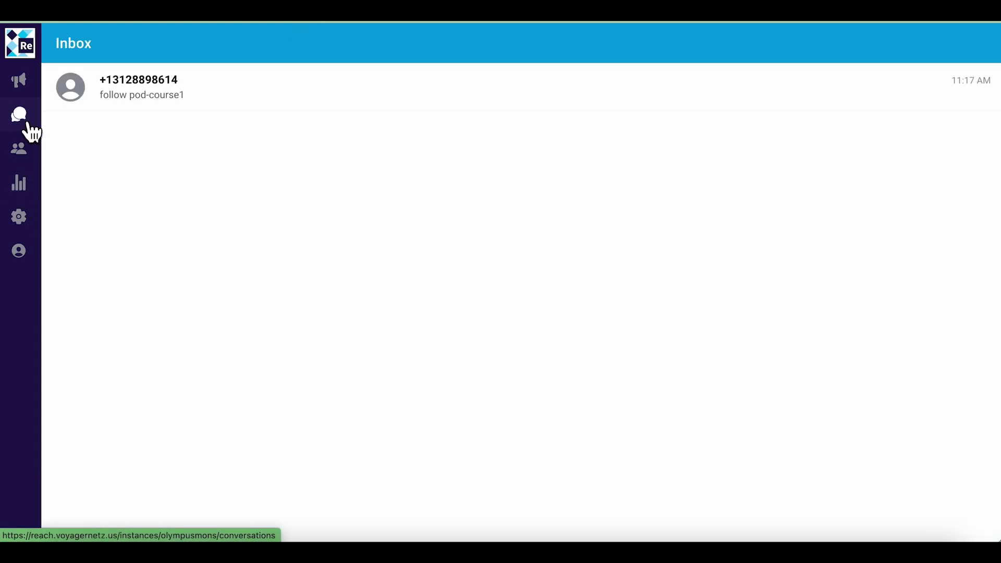
left_click(30, 156)
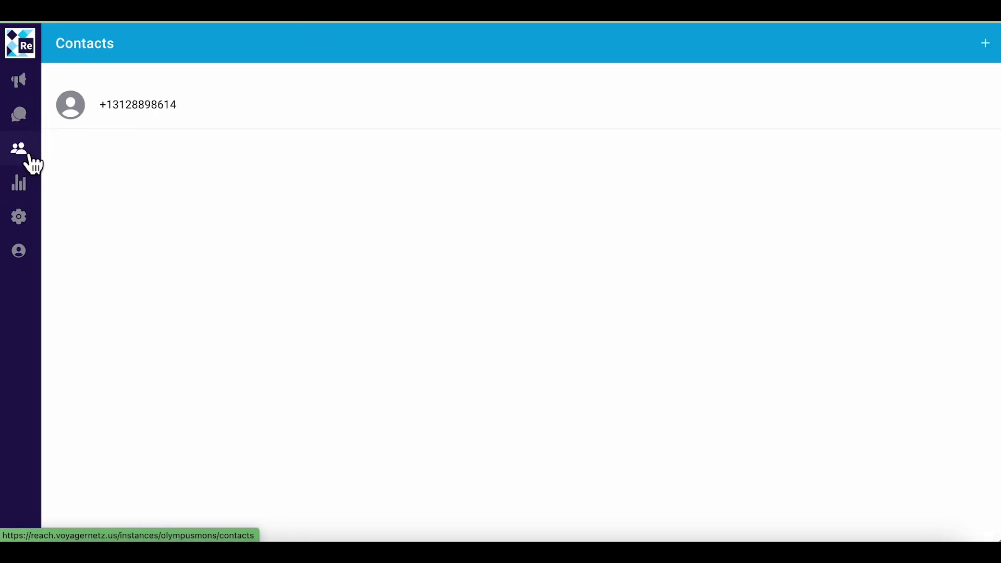
left_click(35, 191)
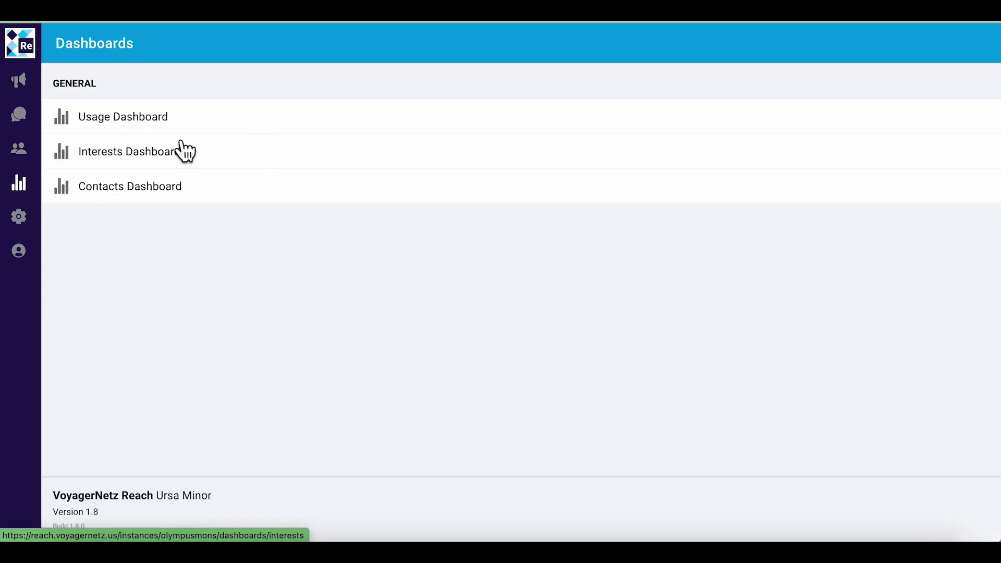
Step: Review the Olympus Mons community settings, including name, community ID, timezone, summary, description and banner
left_click(24, 218)
left_click(112, 119)
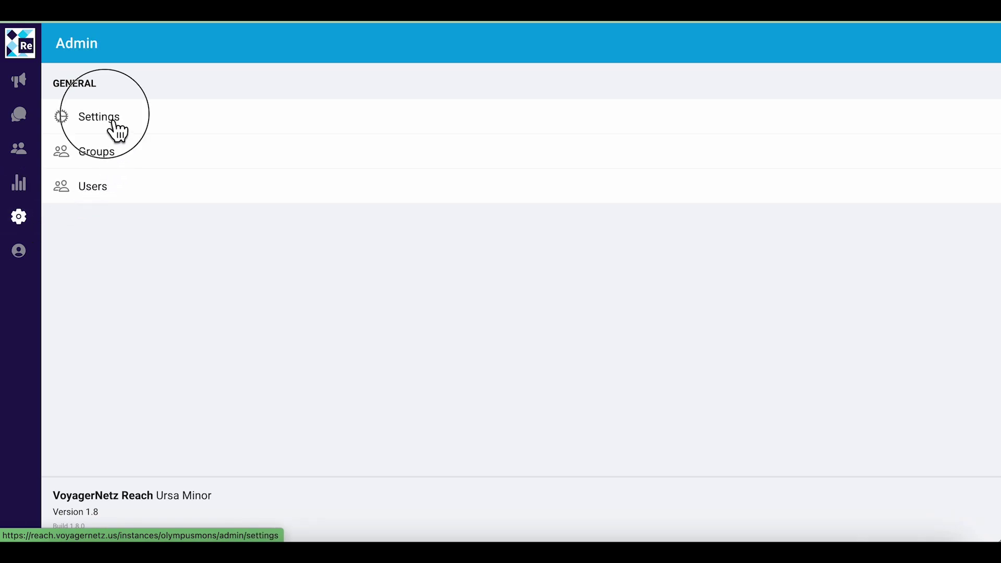
scroll(572, 428, "down", 3)
scroll(572, 427, "up", 1)
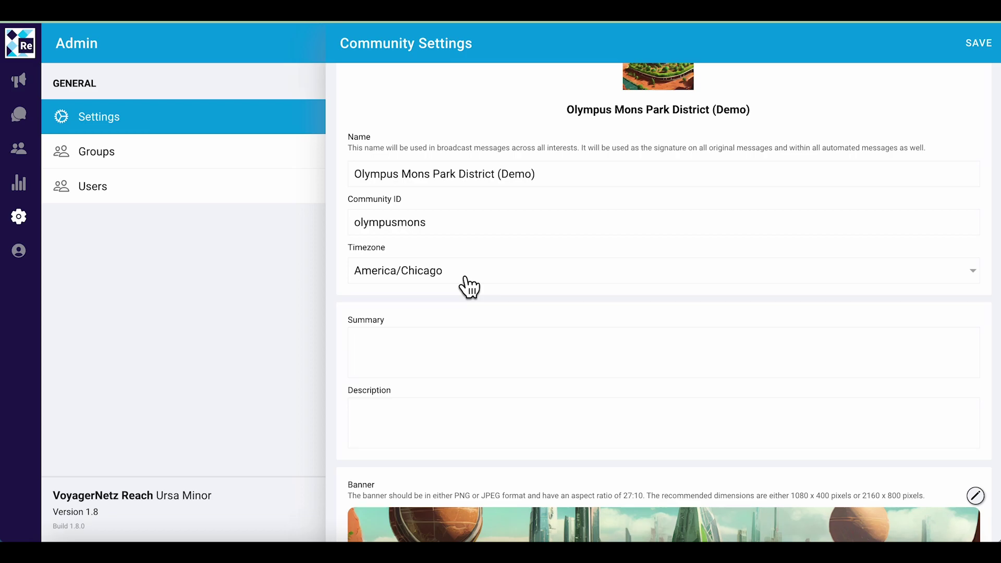
scroll(468, 285, "up", 2)
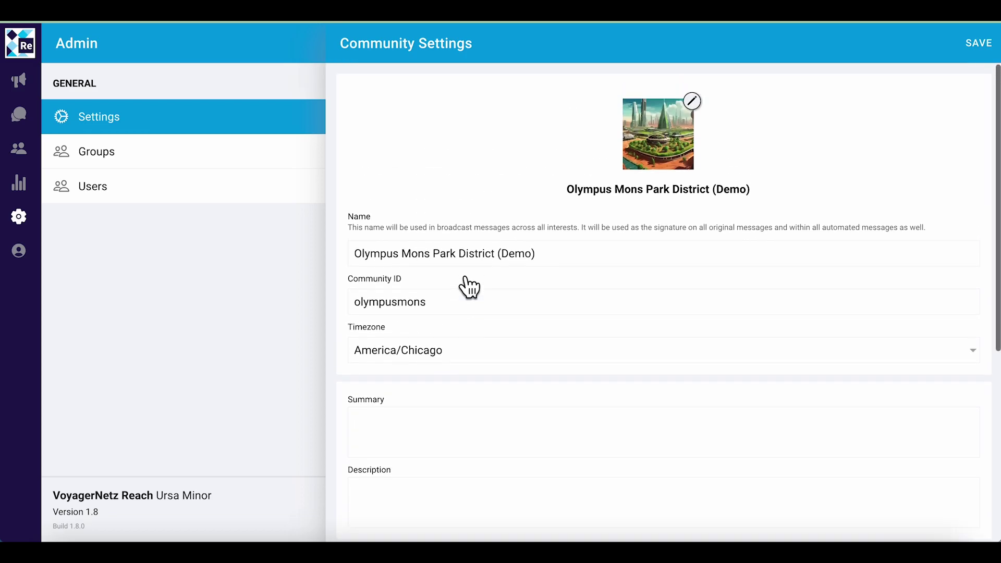
Step: Check the phone number options of the Expeditions group and keep its current selection
left_click(103, 163)
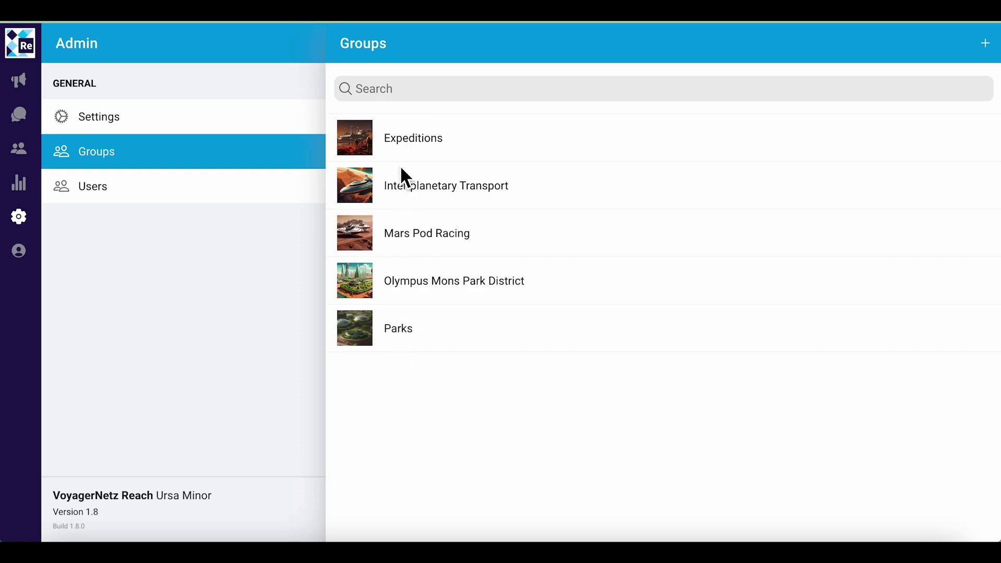
left_click(400, 137)
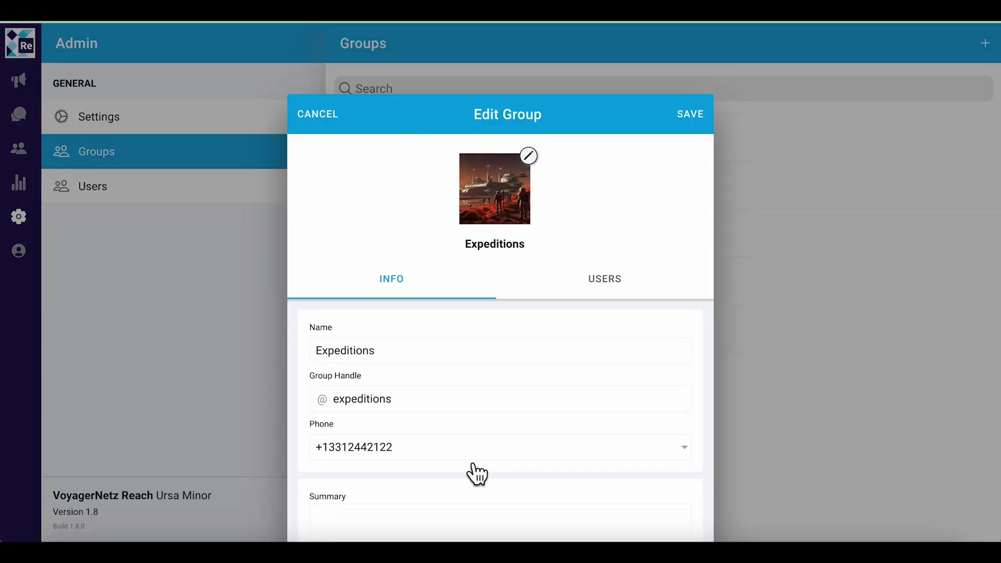
scroll(474, 469, "down", 1)
scroll(468, 463, "up", 1)
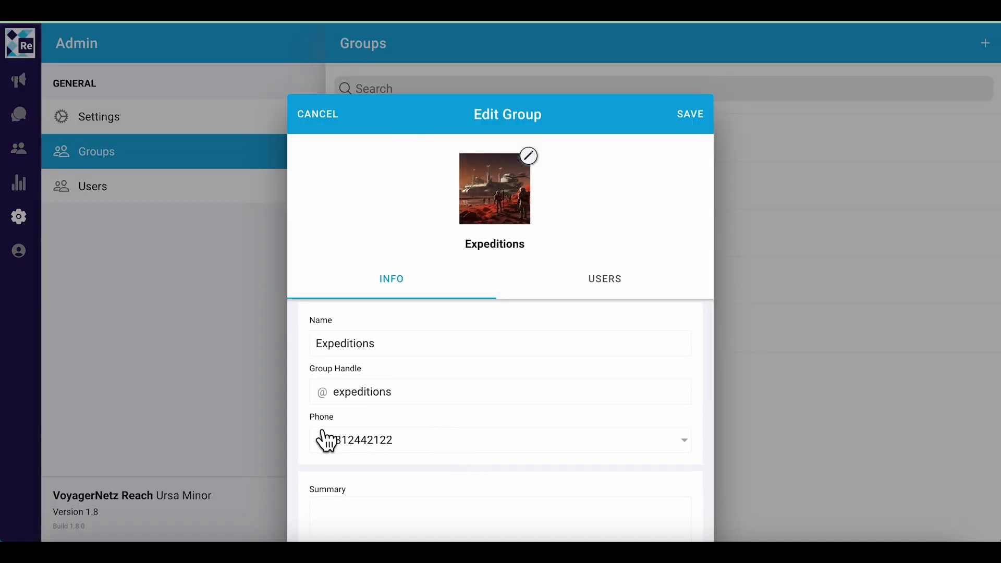
left_click(689, 443)
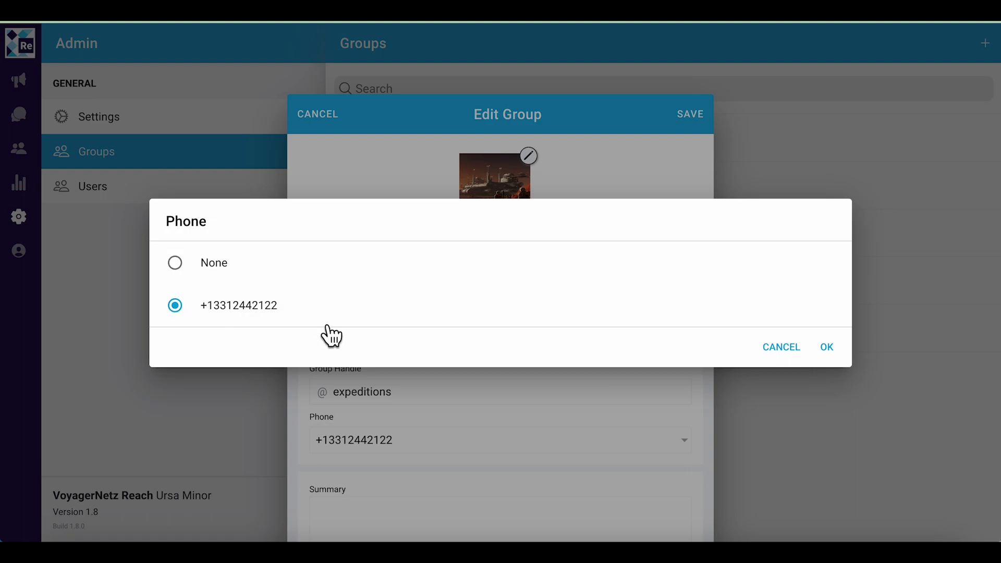
left_click(795, 347)
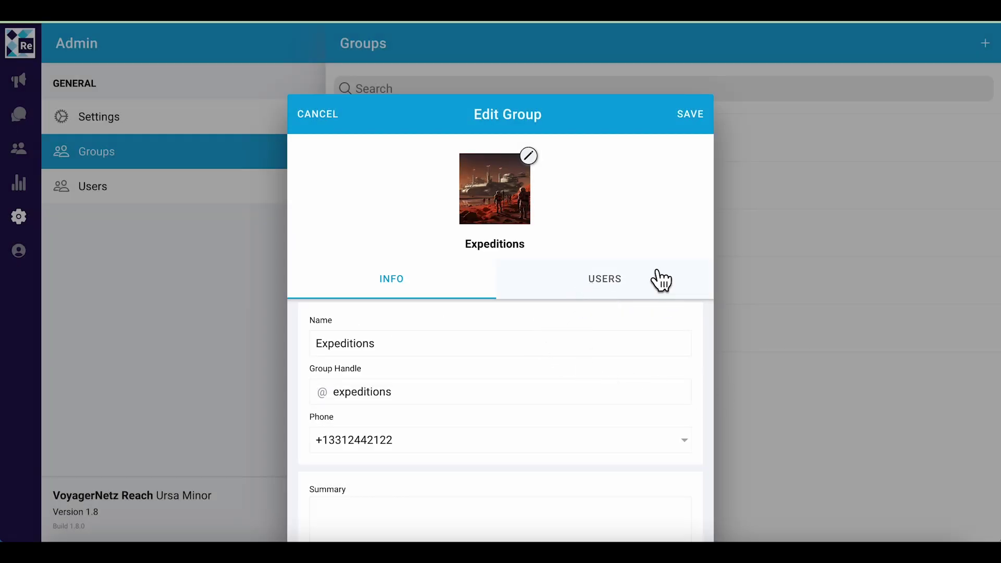
Step: Review the users assigned to the Expeditions group and close the group without saving
left_click(618, 301)
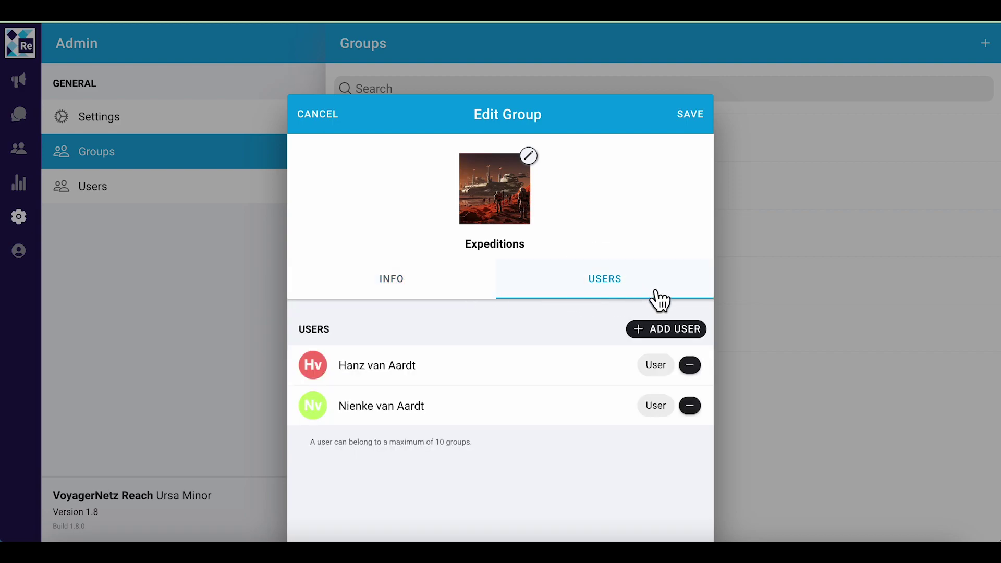
left_click(408, 291)
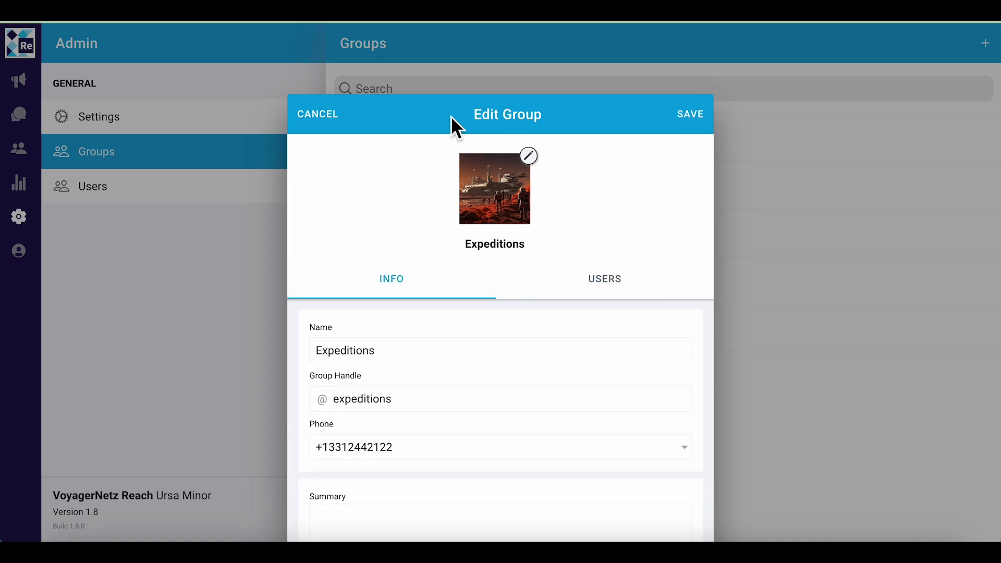
left_click(317, 119)
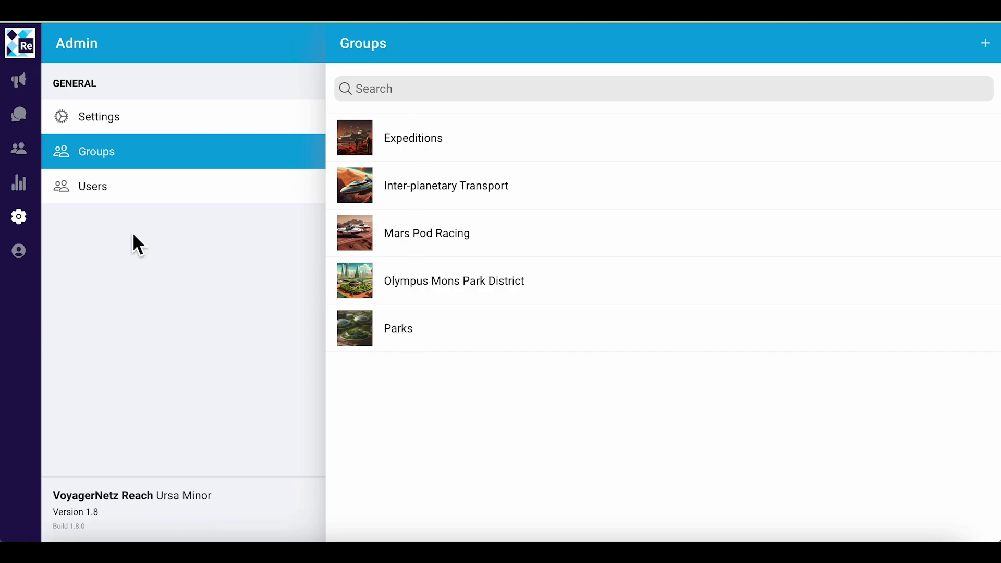
Step: View the community's user list and reopen the Expeditions group to examine its summary and description fields
left_click(104, 197)
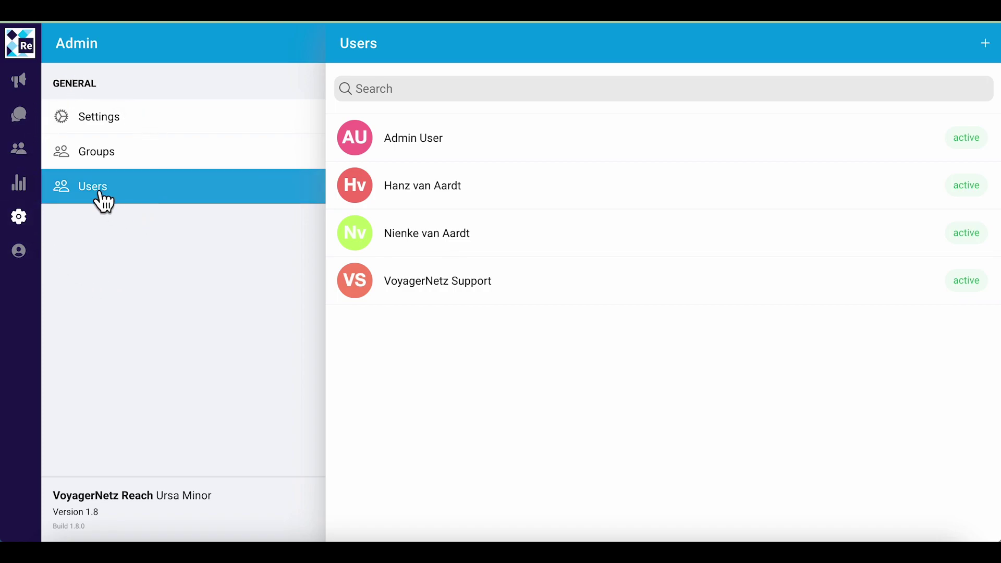
left_click(104, 163)
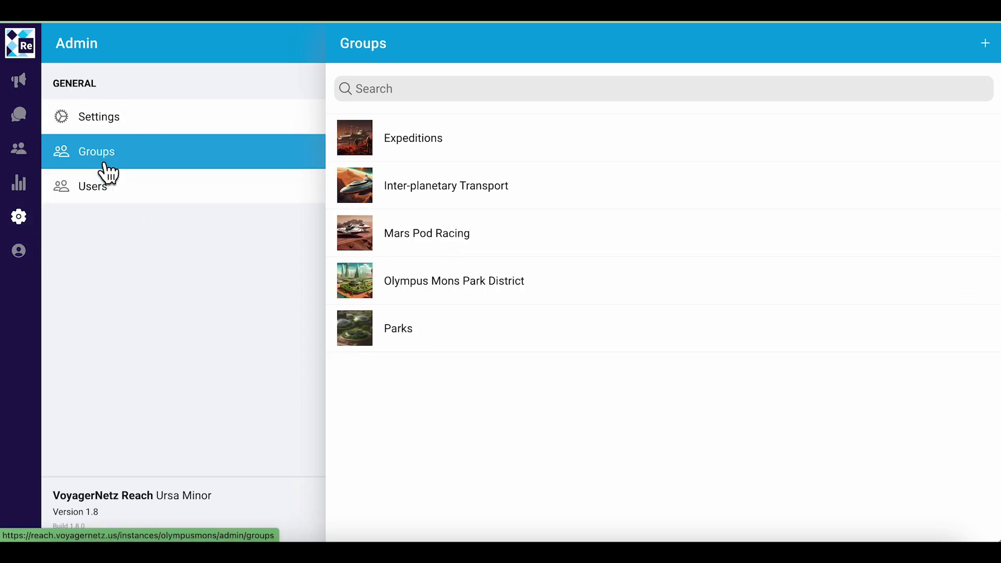
left_click(423, 137)
scroll(417, 461, "down", 3)
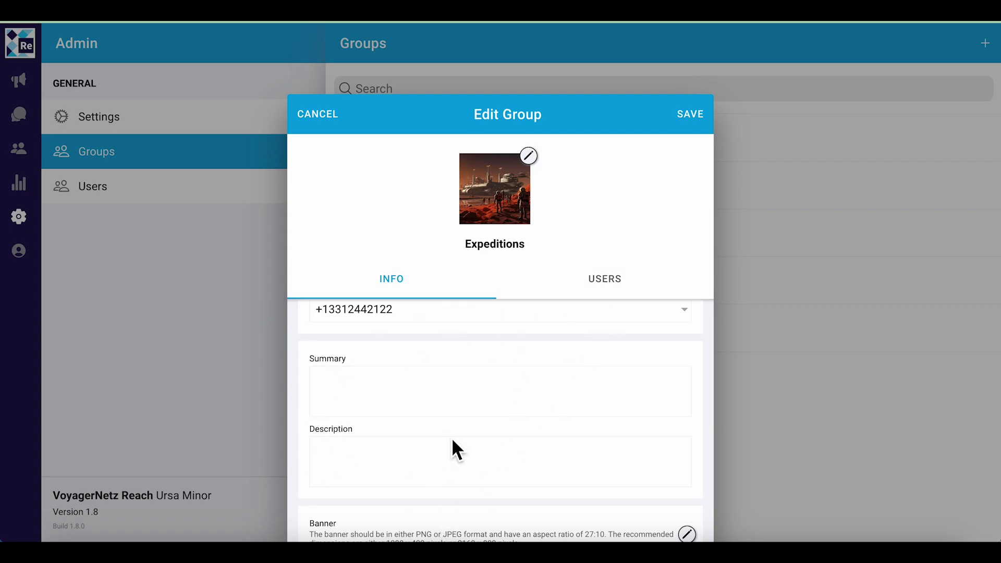
Step: Close the Expeditions group without saving and examine the statuses, Follow and Contact Us options on the community's public status page
left_click(326, 118)
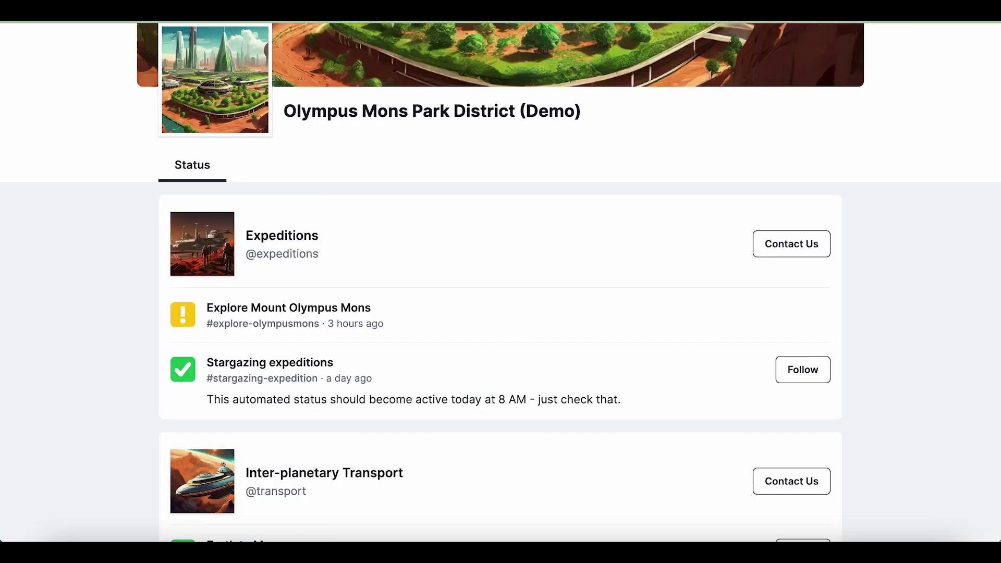
scroll(546, 280, "up", 4)
scroll(545, 280, "down", 5)
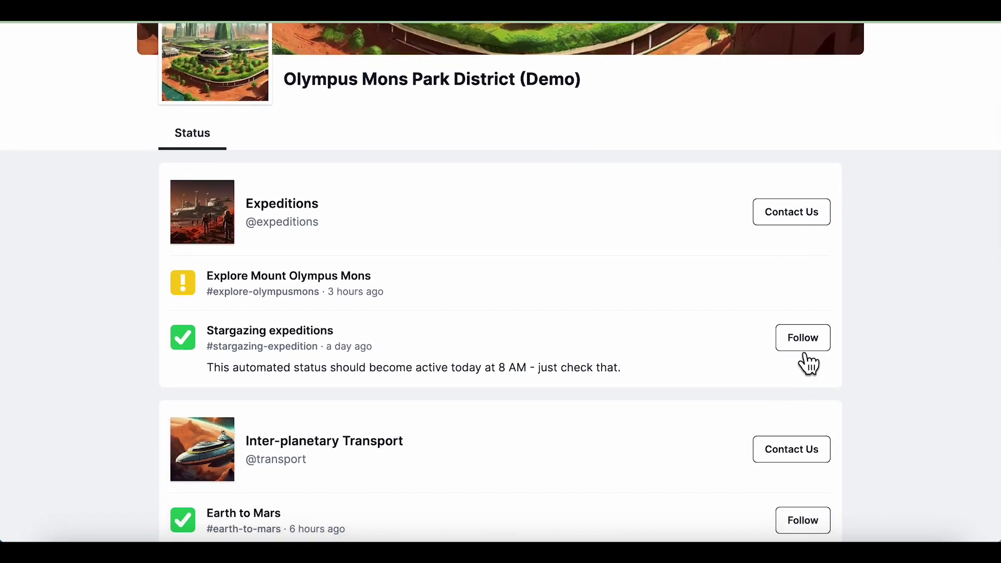
scroll(806, 362, "down", 2)
scroll(807, 357, "down", 1)
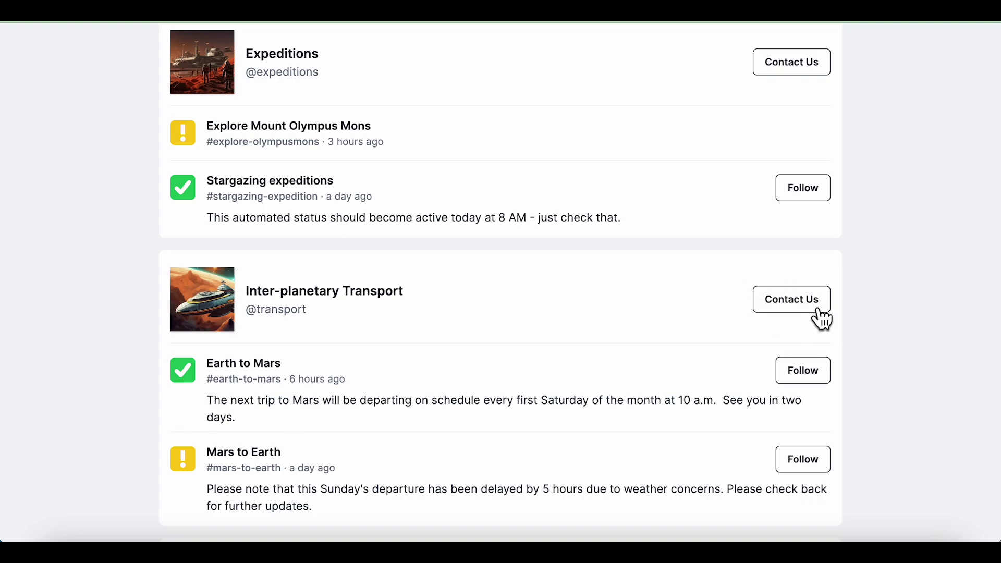
scroll(475, 328, "up", 4)
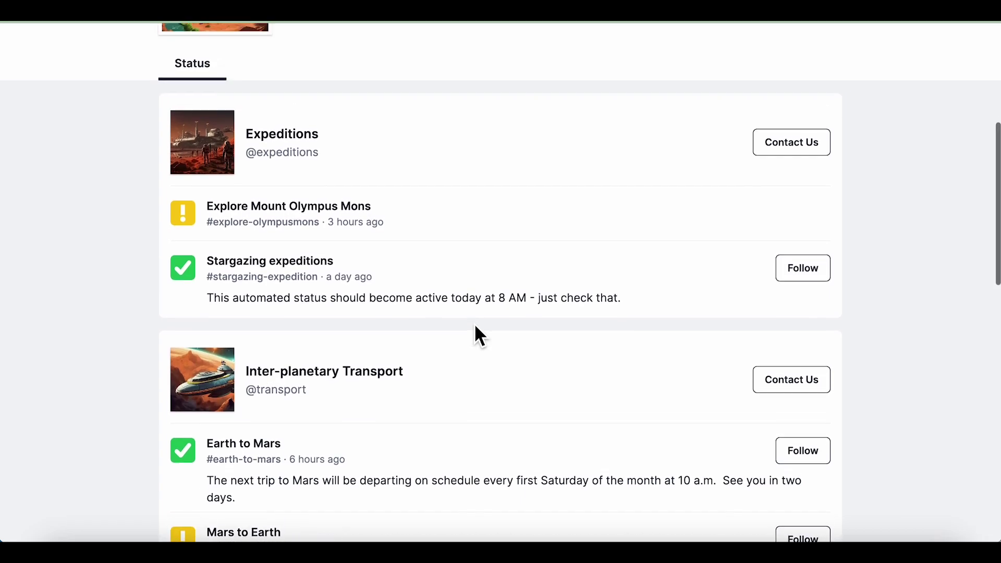
scroll(475, 327, "down", 6)
scroll(475, 328, "down", 4)
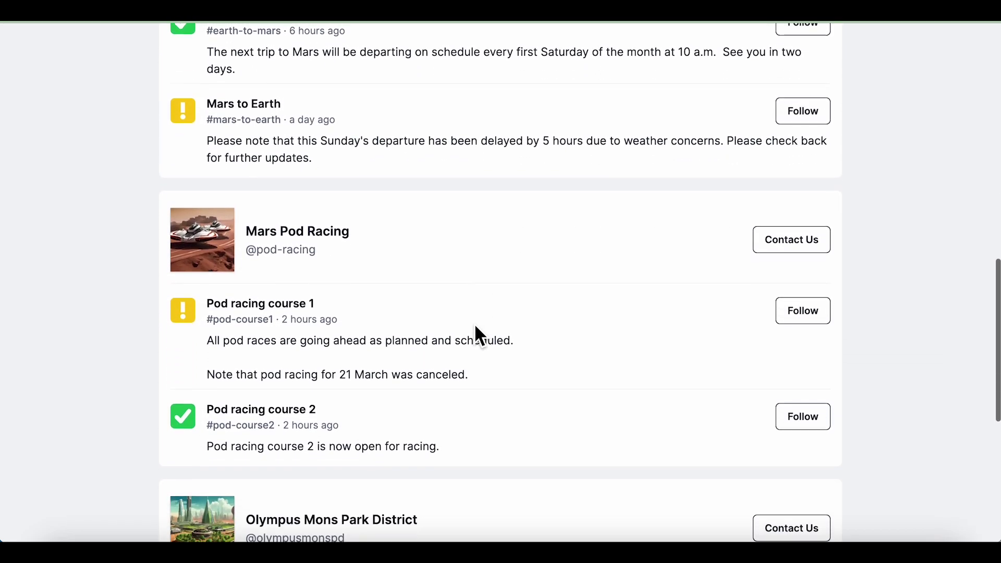
scroll(474, 327, "down", 2)
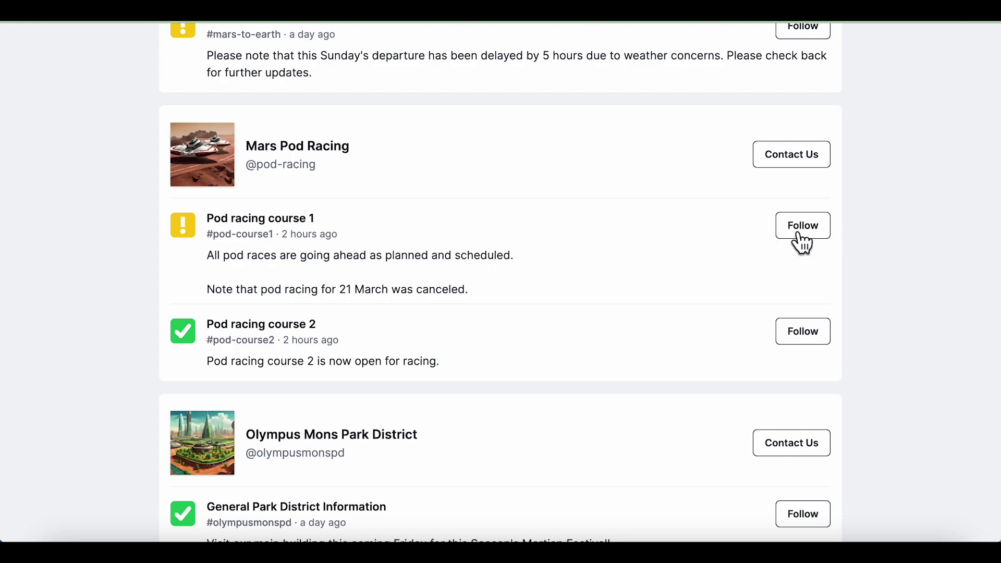
Step: View the other public status page, which lists Mars Stargazing under Expeditions, down to its Inter-planetary Transport interests
scroll(666, 209, "up", 12)
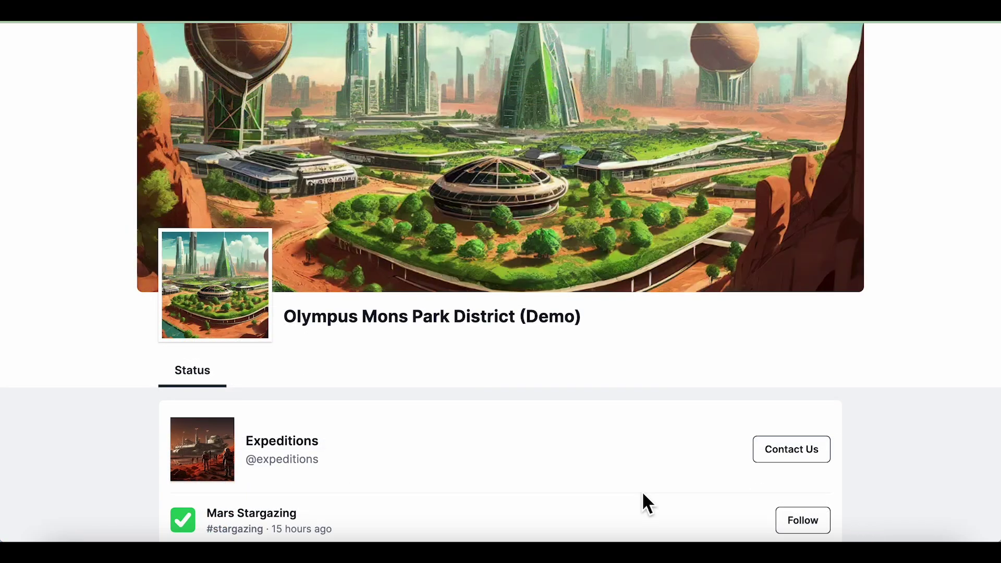
scroll(642, 494, "down", 6)
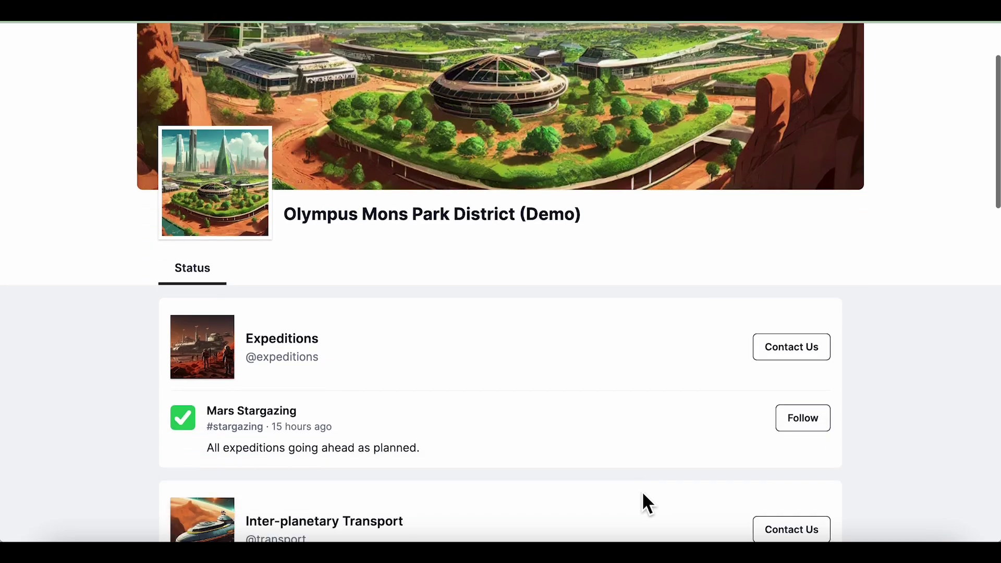
scroll(642, 491, "down", 1)
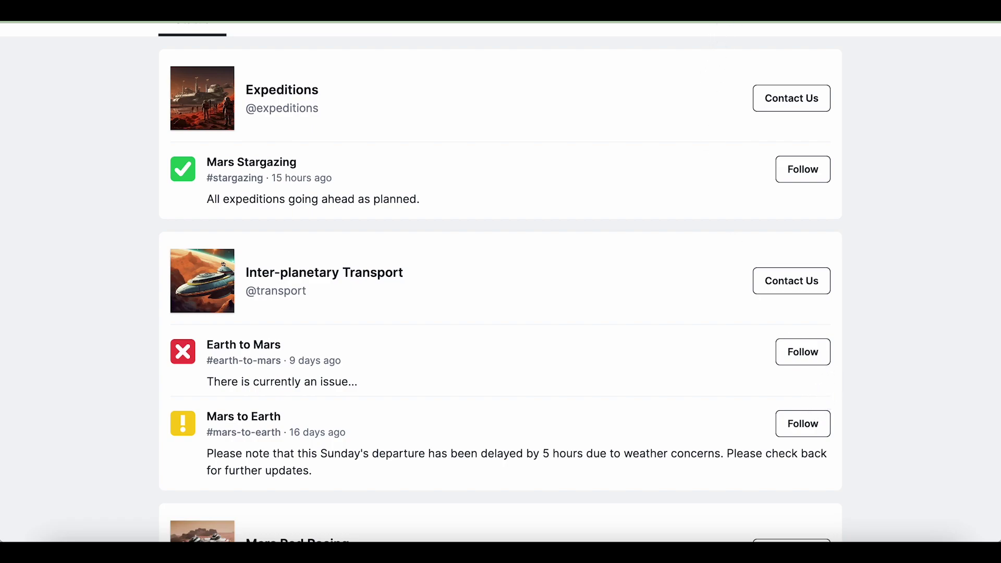
Step: Return to the admin interests and view the messages, status and info of the Earth to Mars interest
left_click(771, 11)
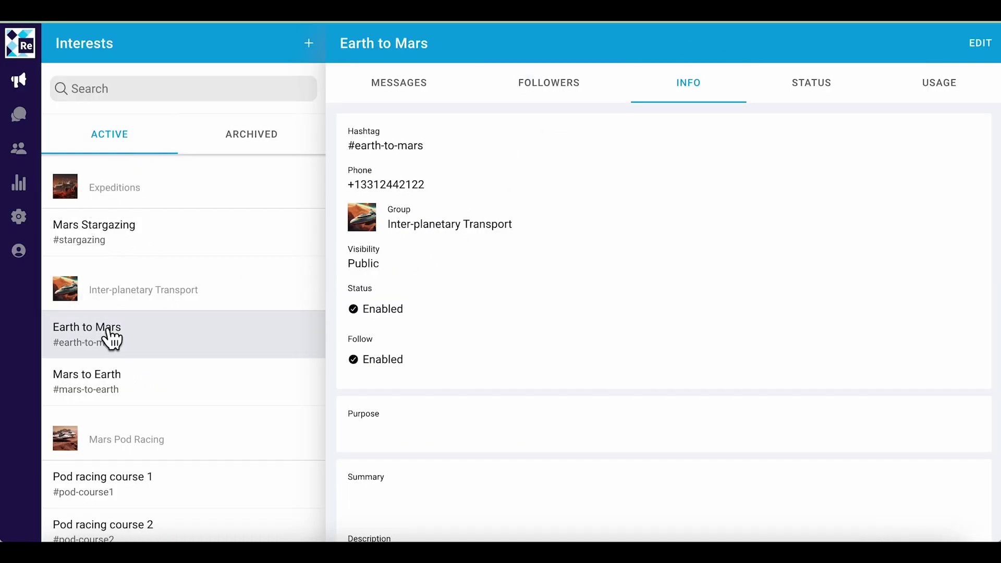
left_click(23, 93)
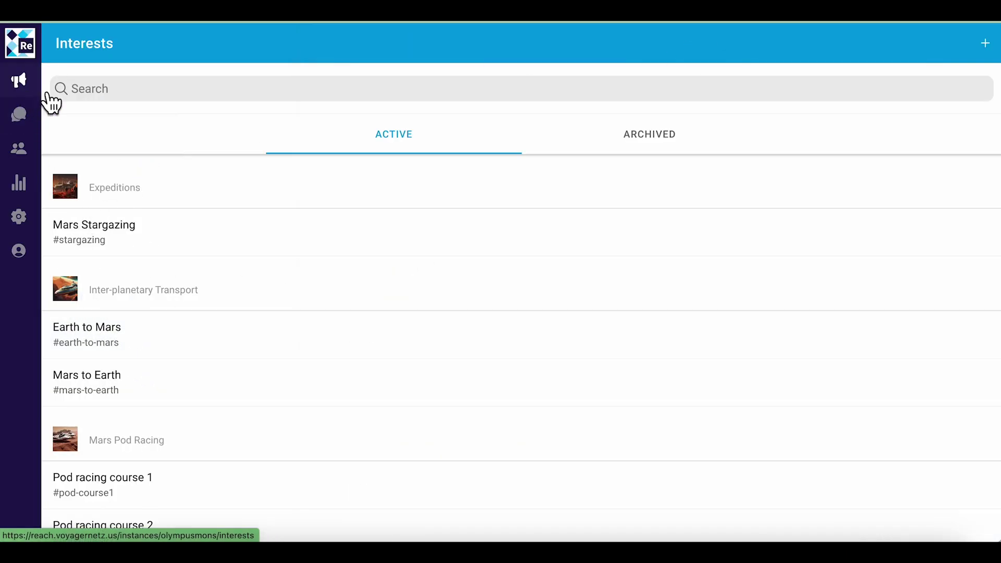
scroll(99, 375, "down", 1)
scroll(98, 376, "up", 1)
left_click(95, 342)
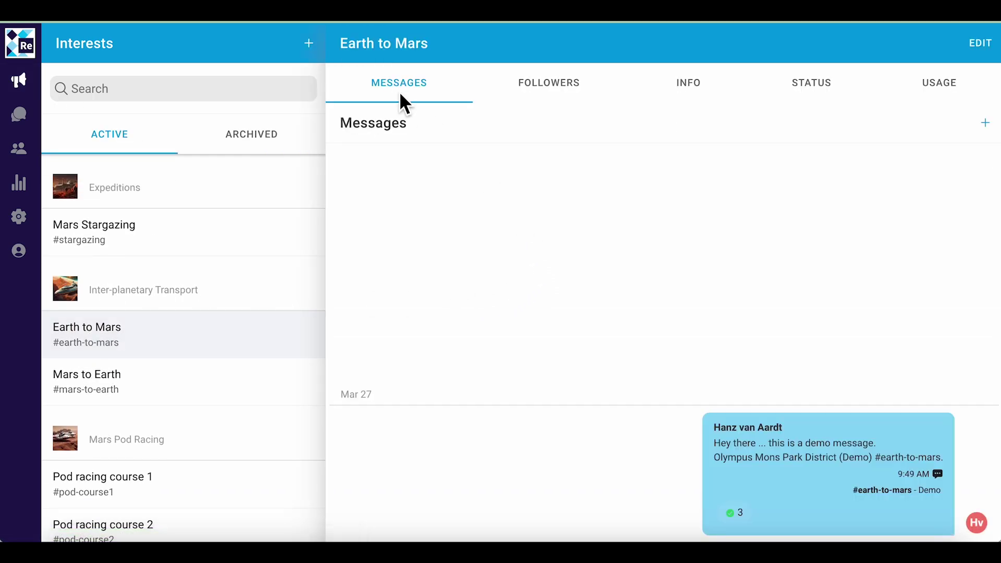
left_click(822, 90)
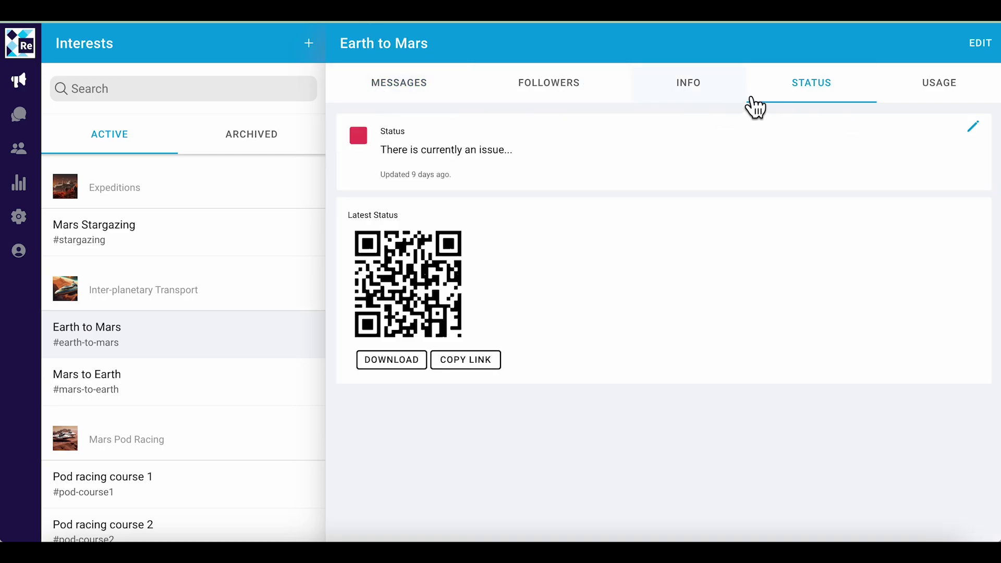
left_click(707, 94)
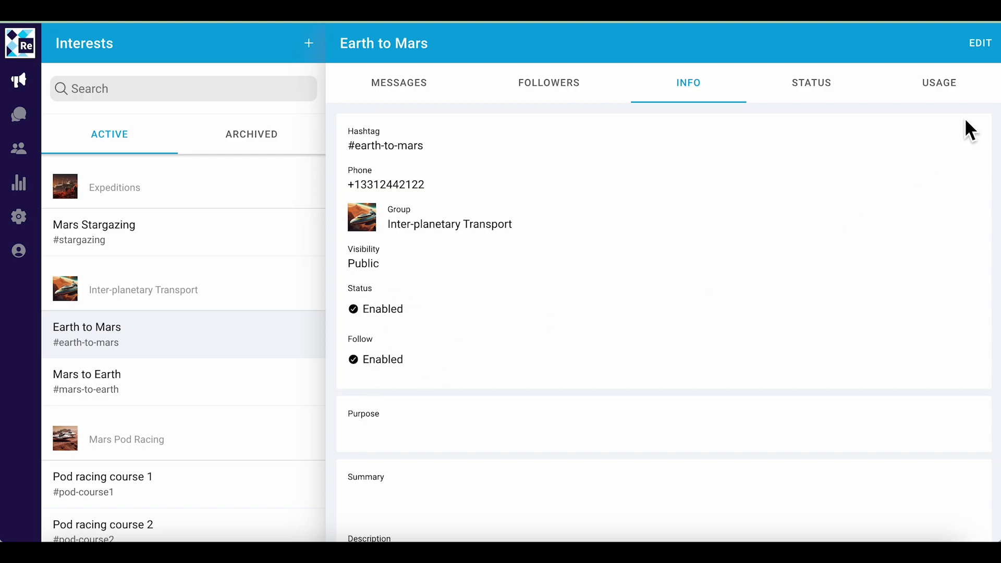
Step: Disable Follow for the Earth to Mars interest, save it, and check its entry on the public status page
left_click(983, 45)
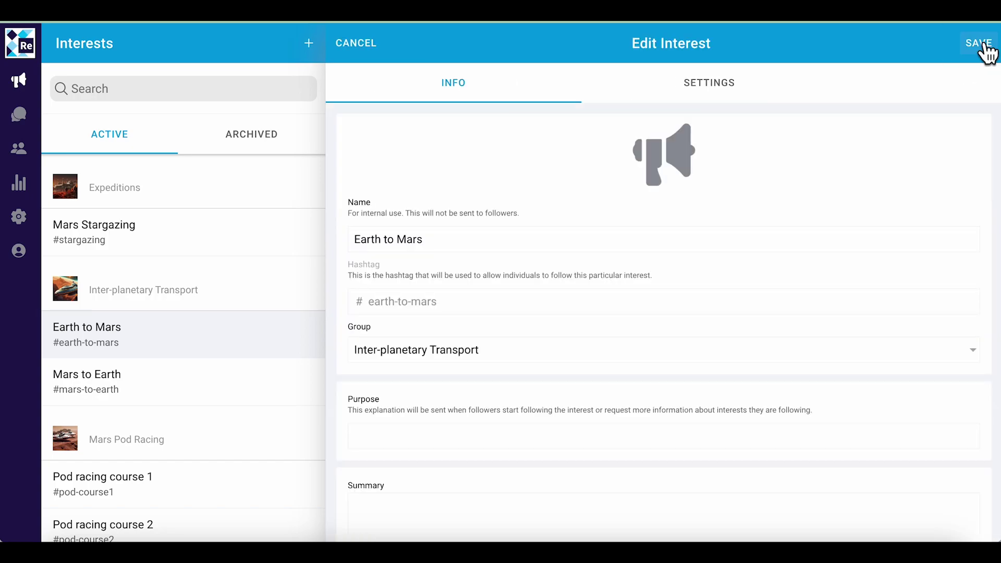
scroll(683, 363, "down", 3)
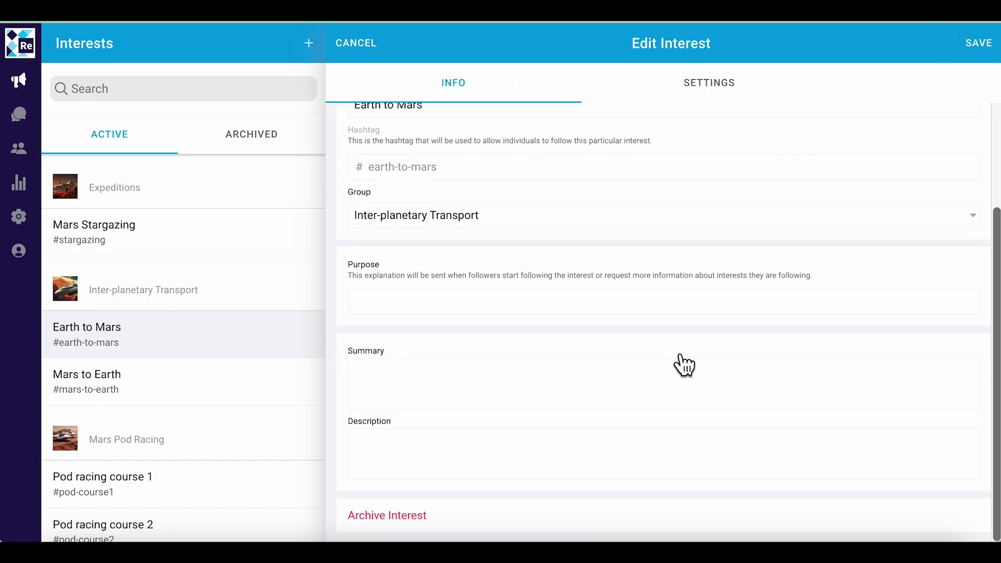
left_click(737, 97)
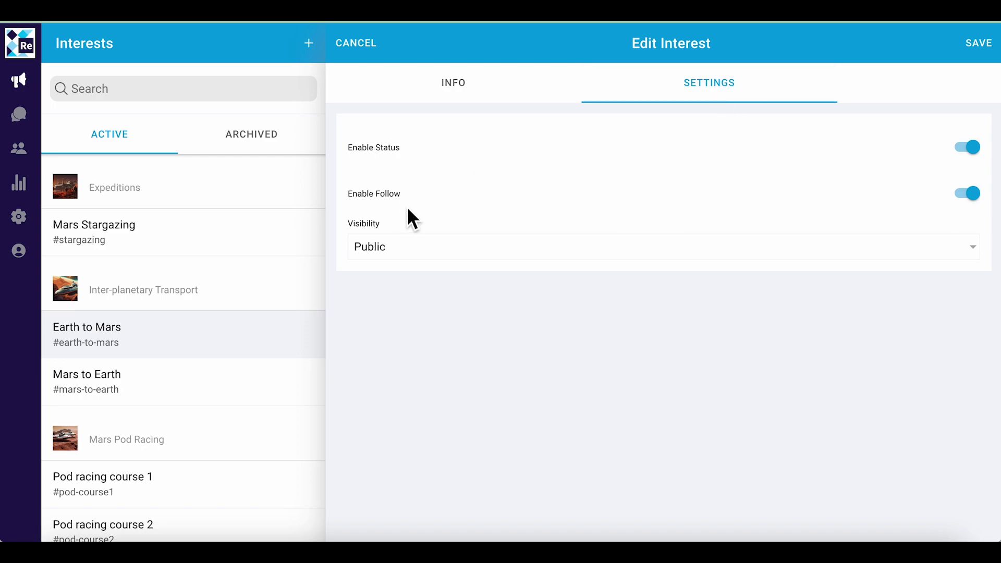
left_click(982, 200)
left_click(981, 45)
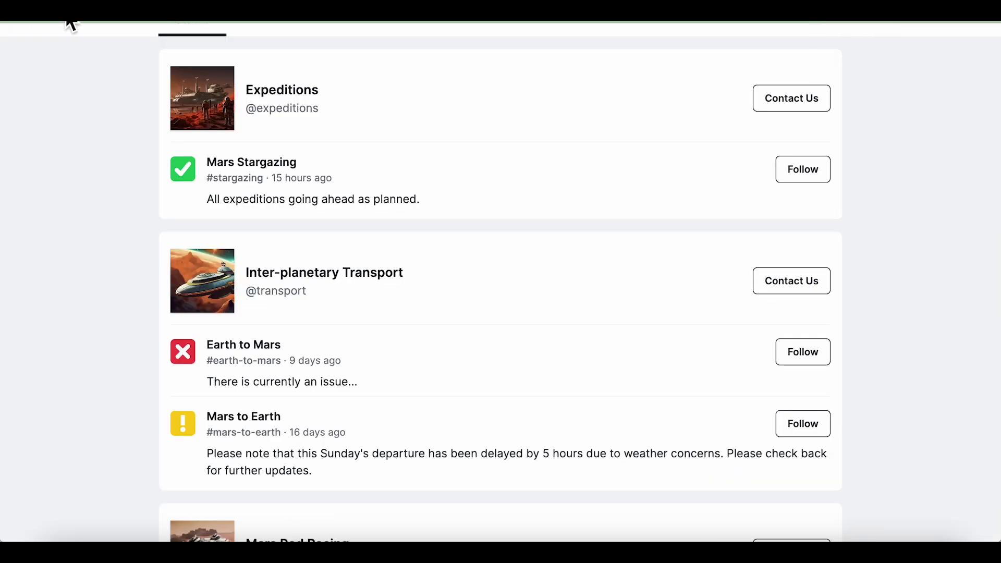
scroll(70, 23, "up", 1)
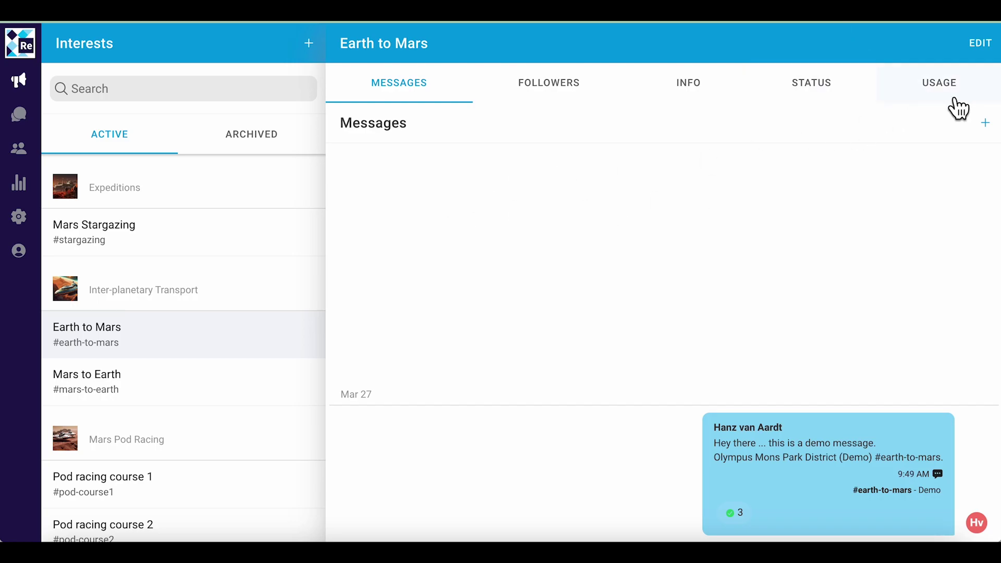
Step: Disable Status for the Earth to Mars interest, save the change, and check the public status page
left_click(982, 46)
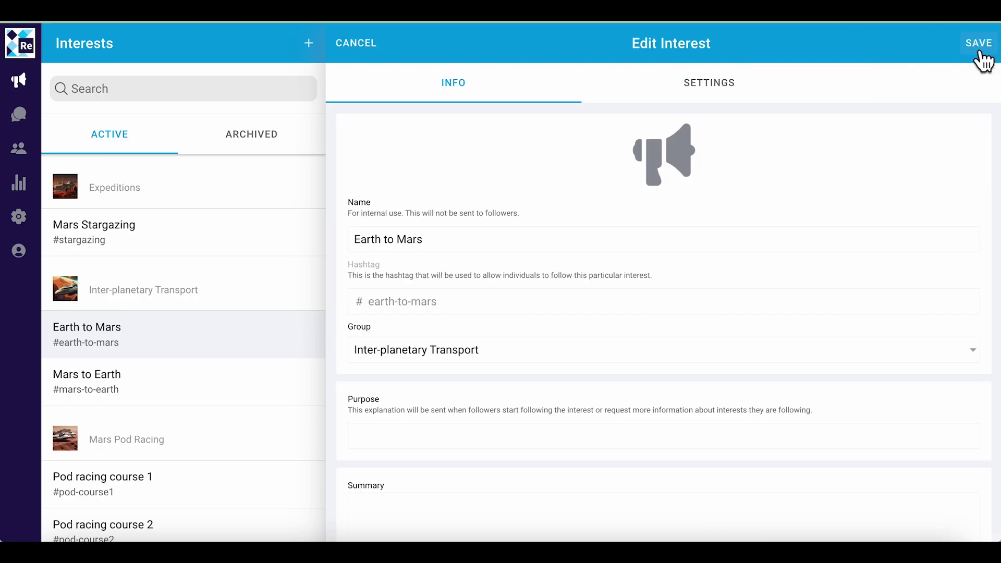
left_click(723, 92)
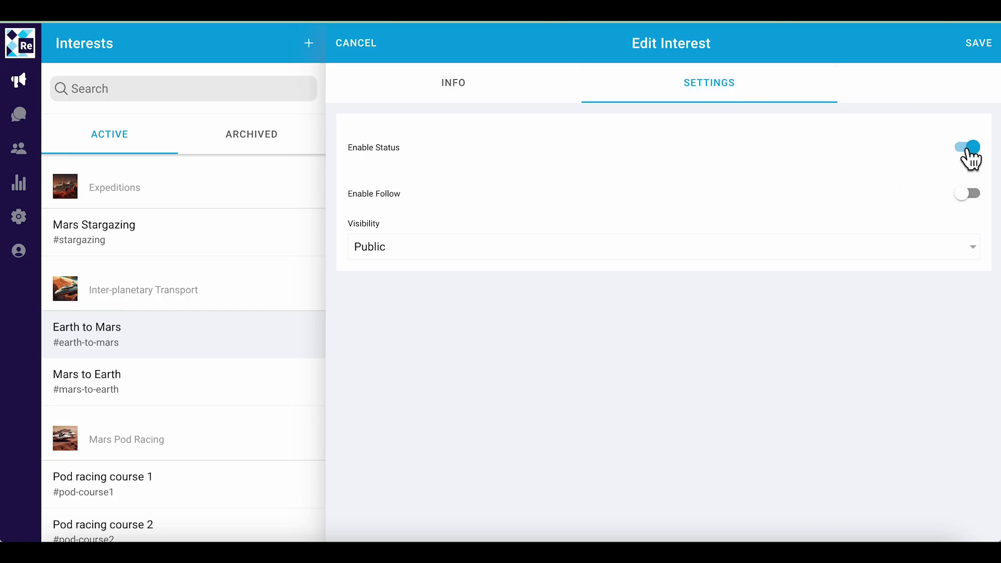
left_click(984, 154)
left_click(989, 45)
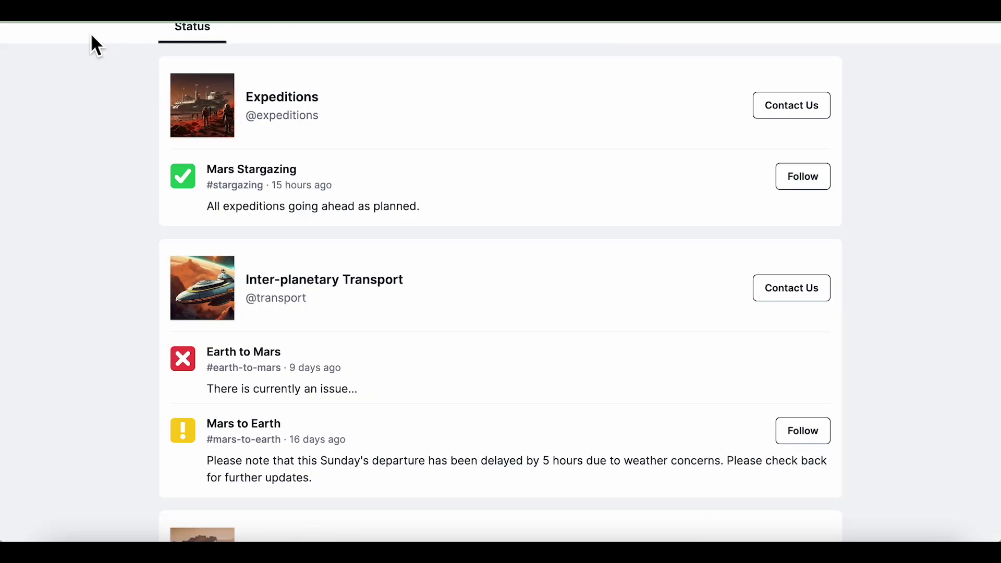
left_click(69, 18)
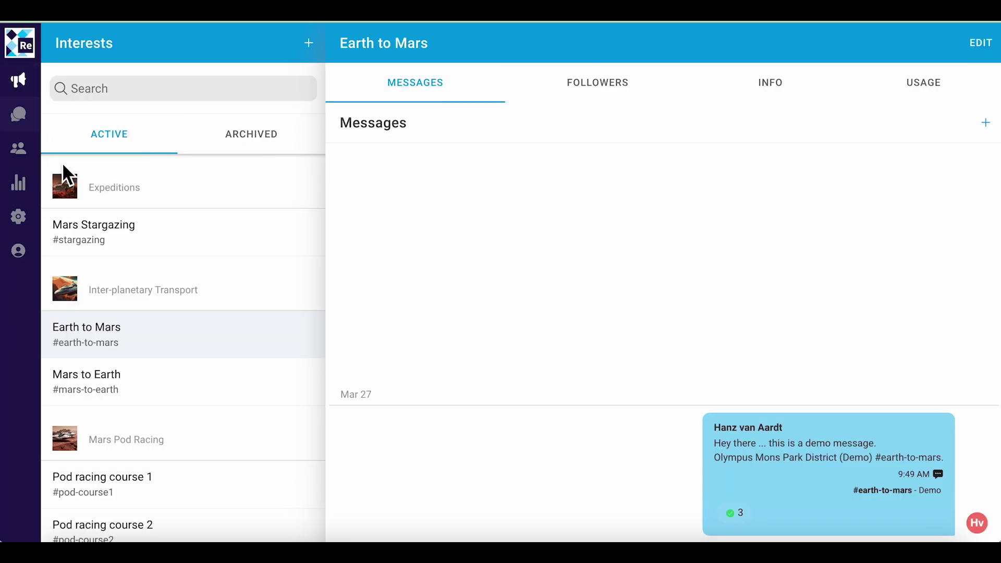
Step: Enable both Status and Follow for the Earth to Mars interest, keep its visibility Public, and save
scroll(145, 330, "down", 1)
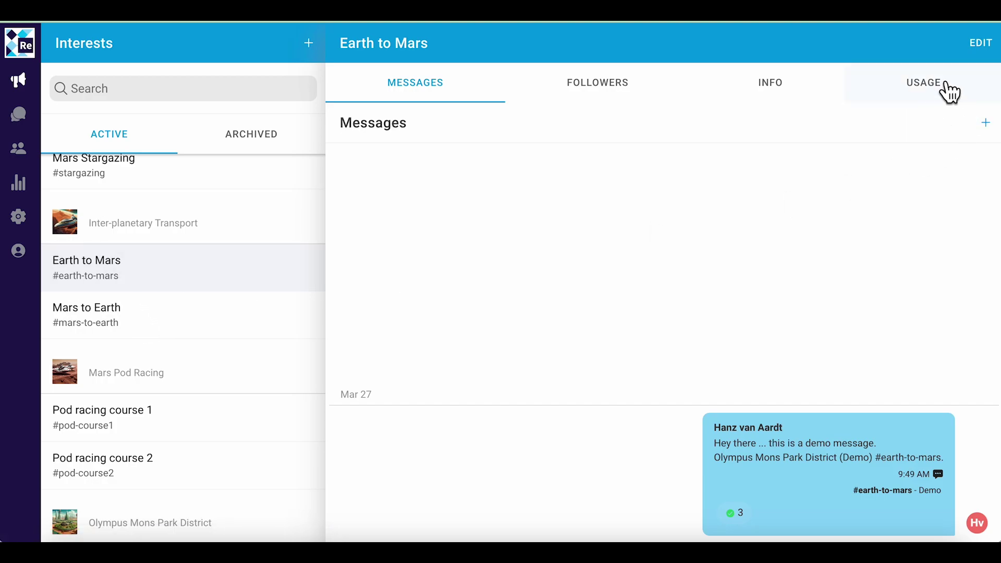
left_click(982, 42)
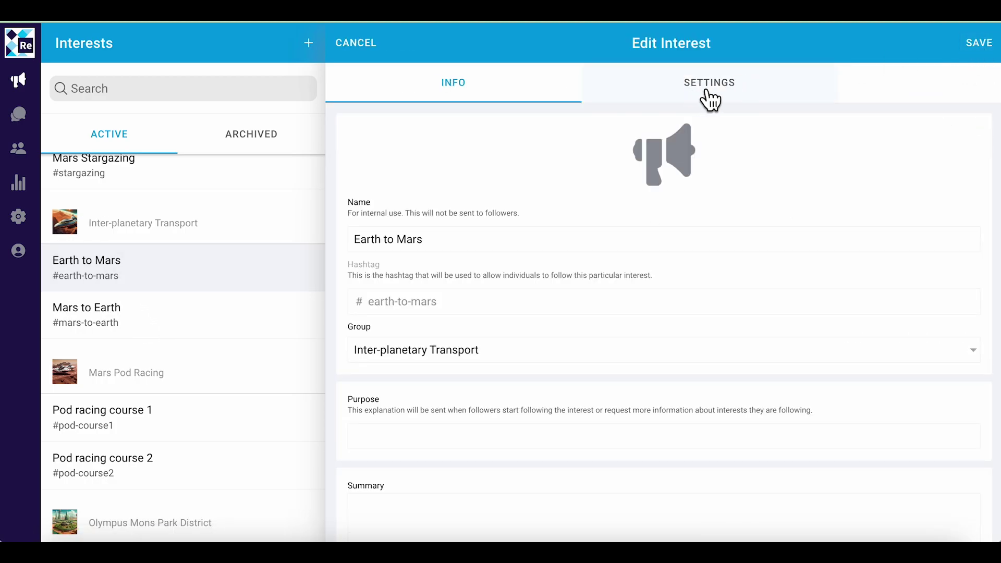
left_click(709, 97)
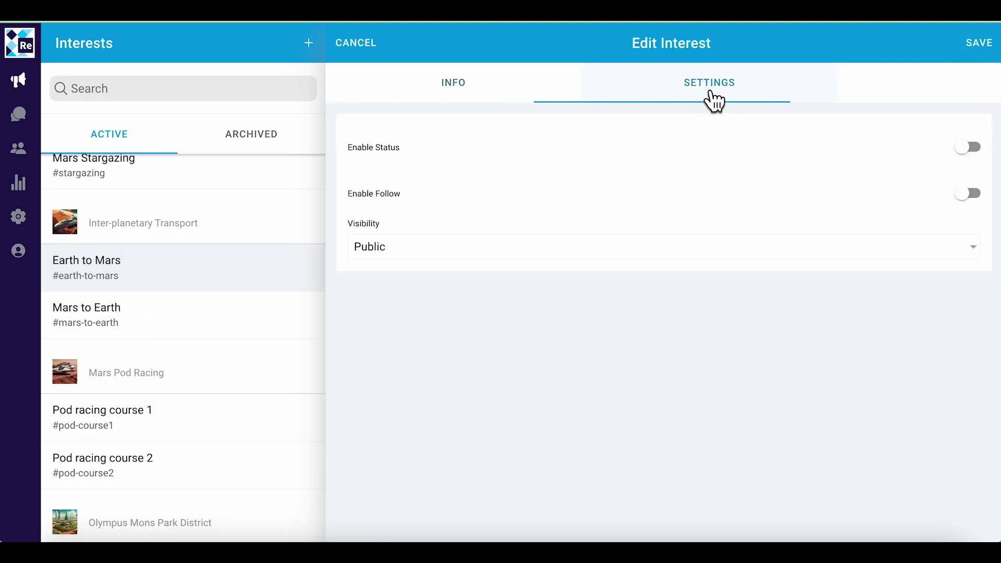
left_click(970, 151)
left_click(972, 196)
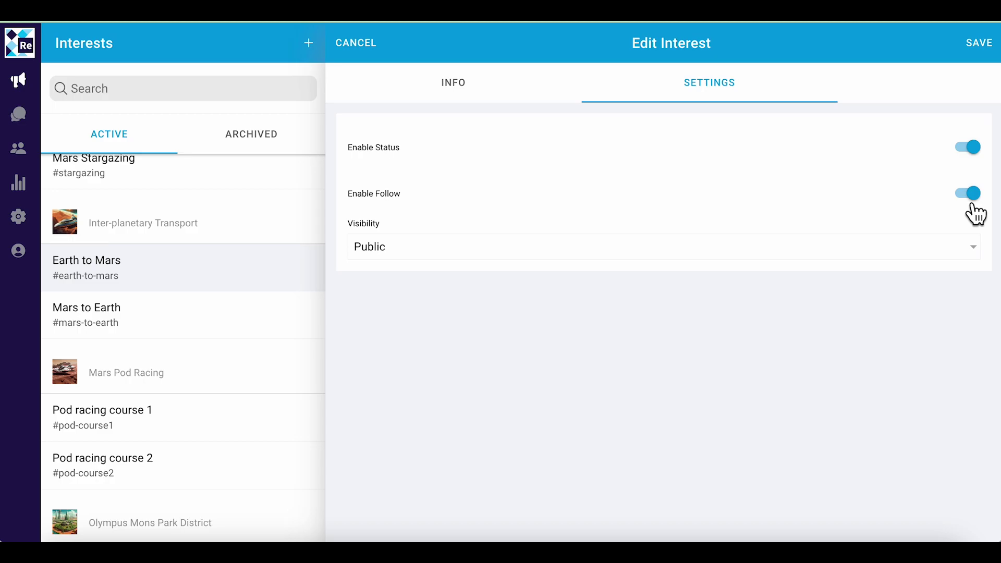
left_click(975, 246)
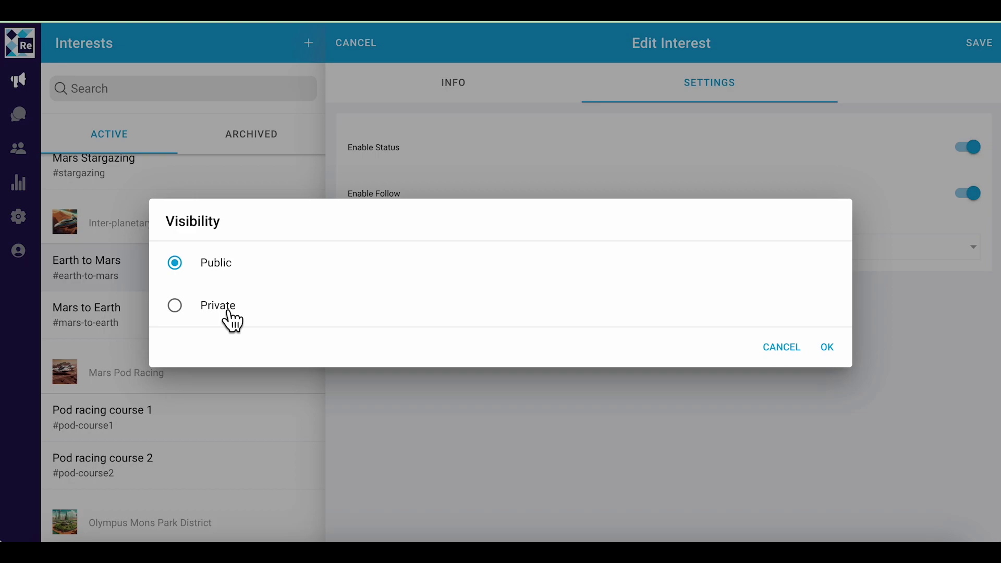
left_click(827, 349)
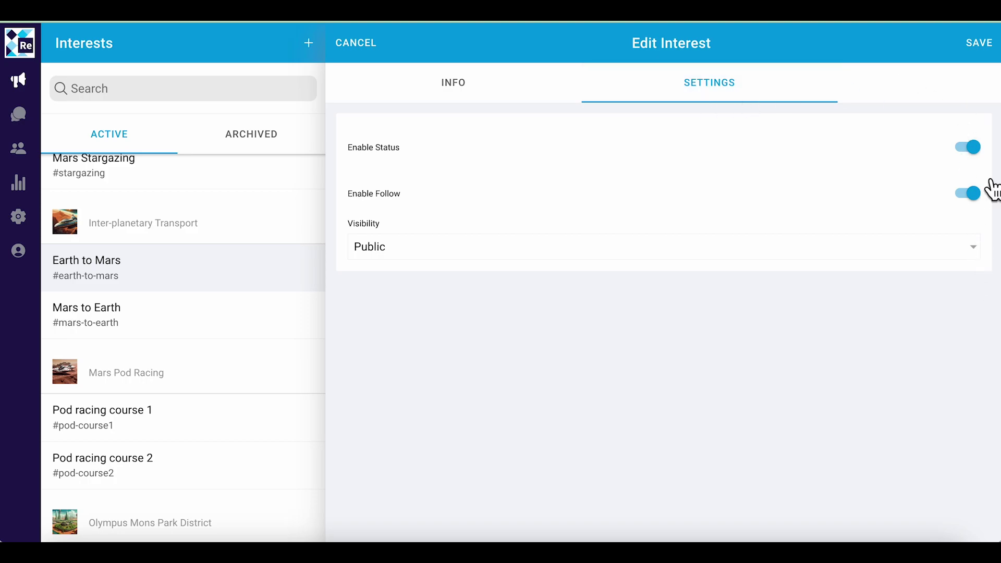
left_click(990, 47)
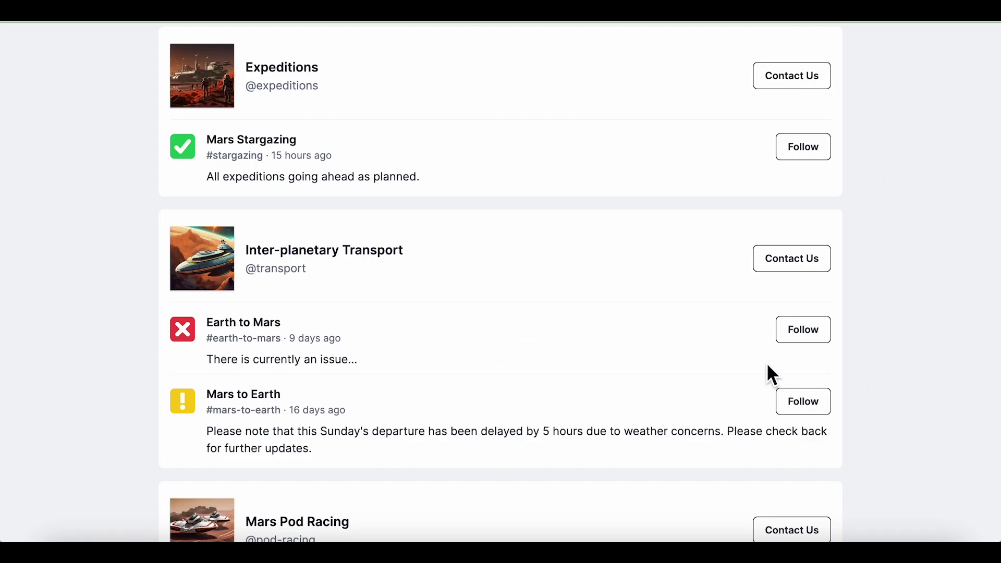
Step: Open the follow instructions for Pod racing course 1 on the public status page and compare the Mobile and Desktop options
scroll(654, 379, "down", 5)
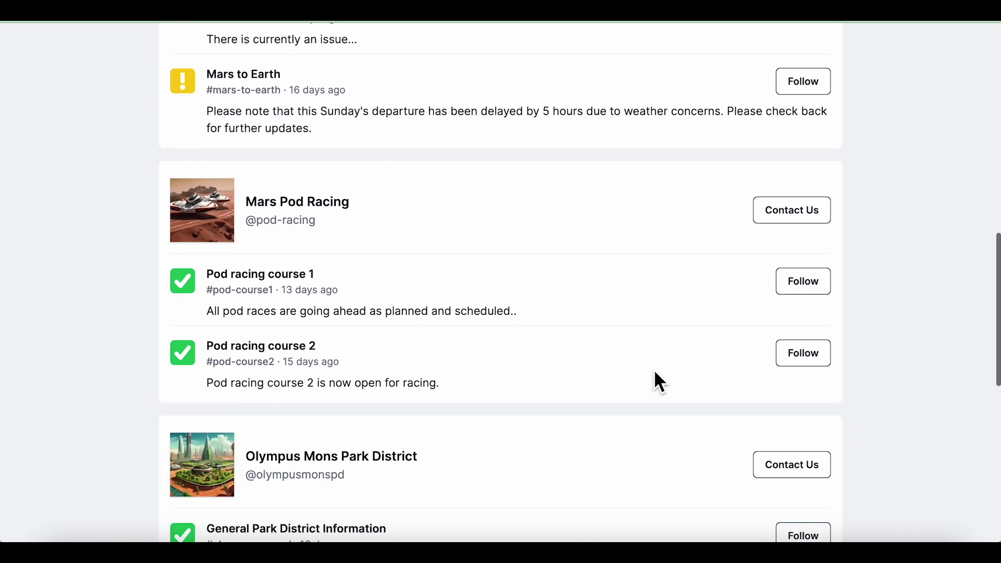
scroll(654, 371, "down", 1)
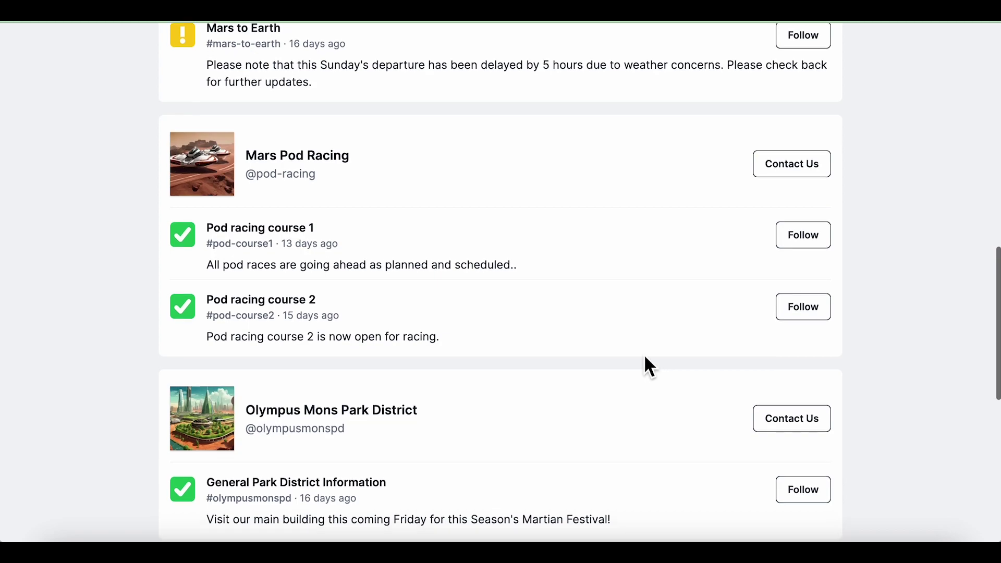
left_click(811, 244)
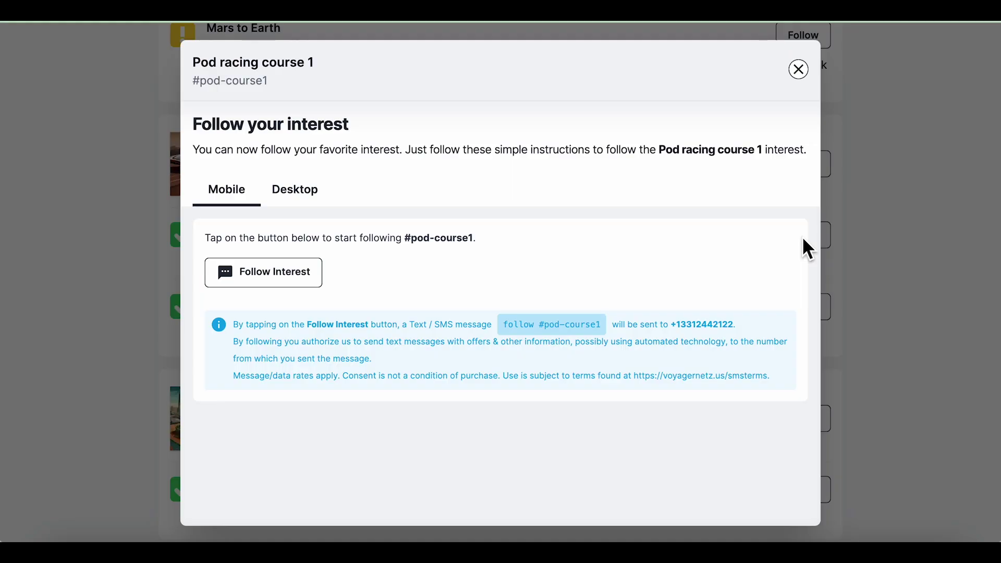
left_click(306, 205)
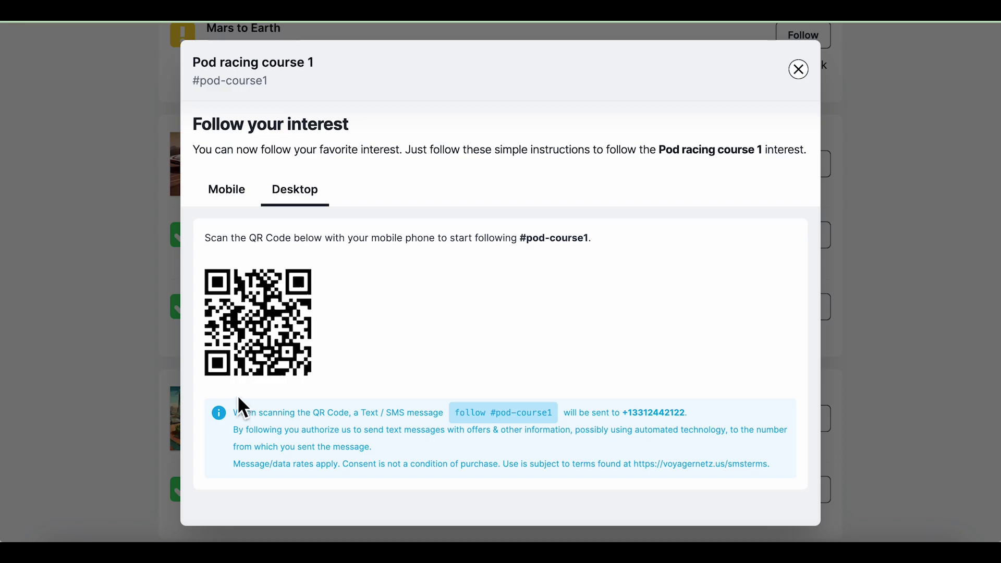
left_click(242, 199)
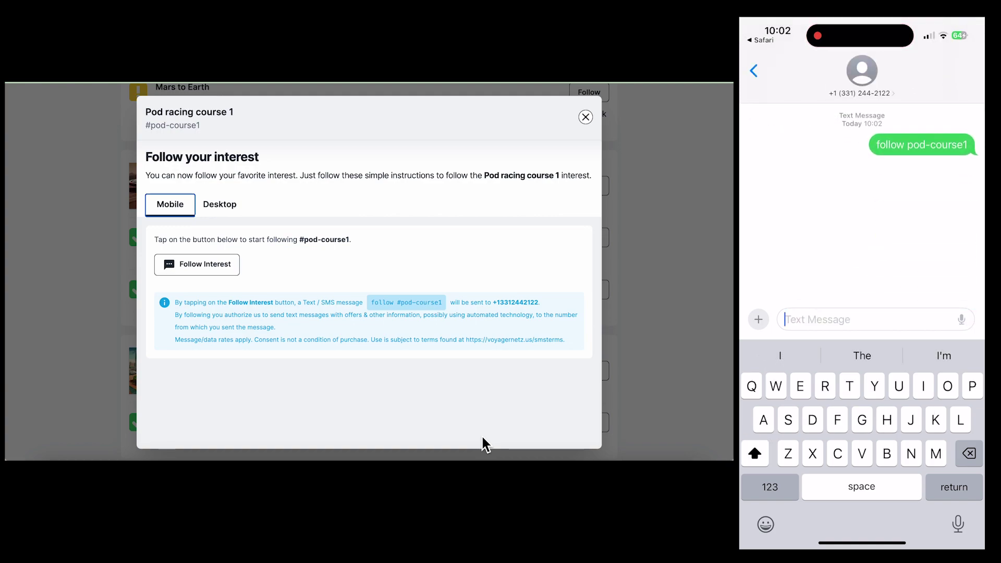
Step: Close the follow instructions and review the followers list of the Pod racing course 1 interest in Reach
left_click(585, 117)
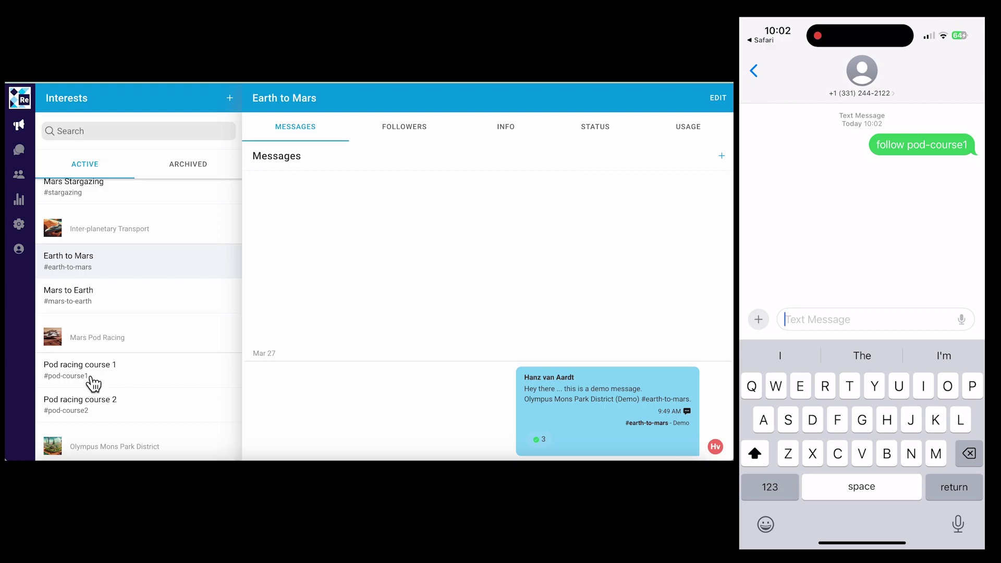
left_click(99, 375)
left_click(407, 131)
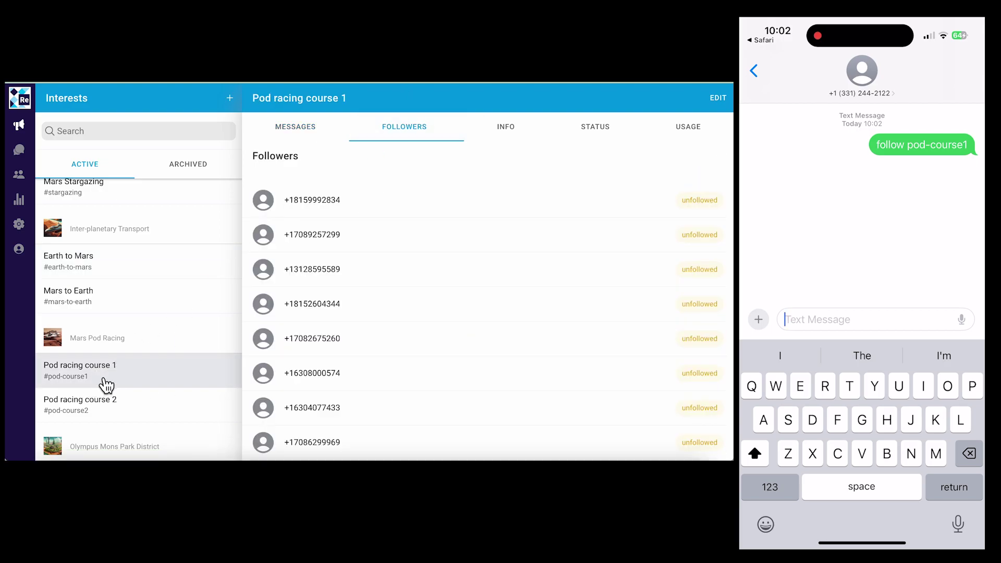
scroll(443, 353, "down", 4)
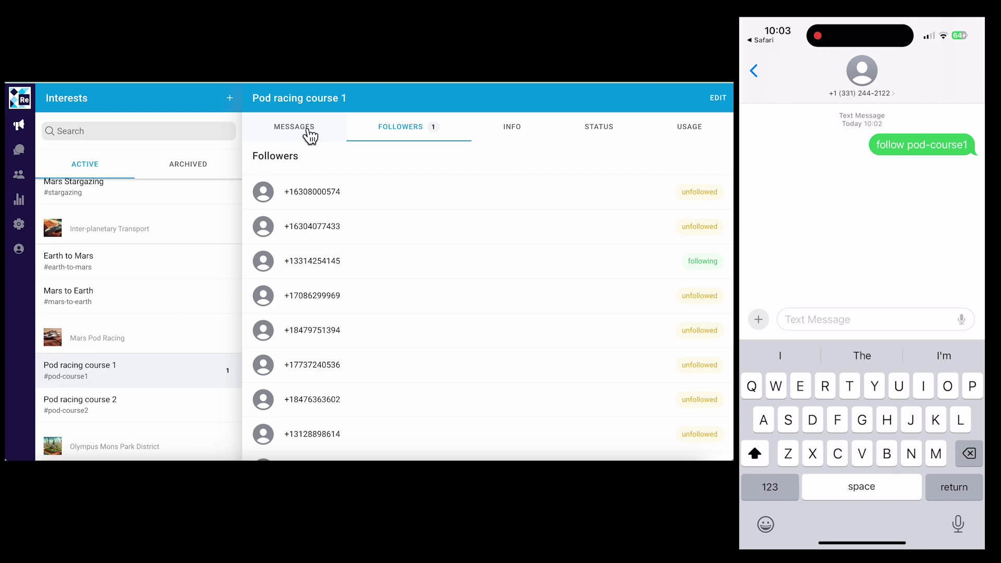
Step: Review the broadcast messages sent for Pod racing course 1 and the follow state of its followers
left_click(311, 136)
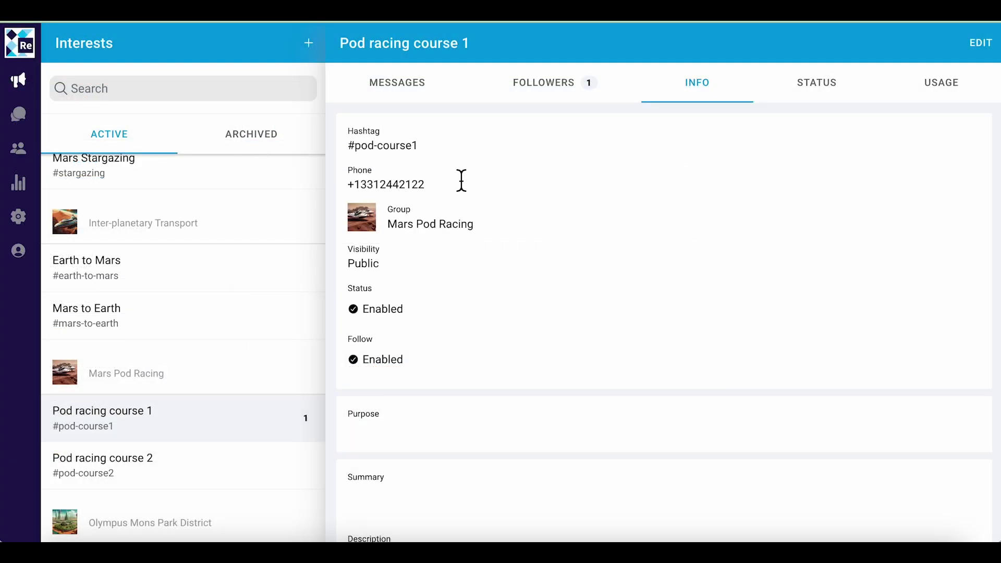
left_click(408, 100)
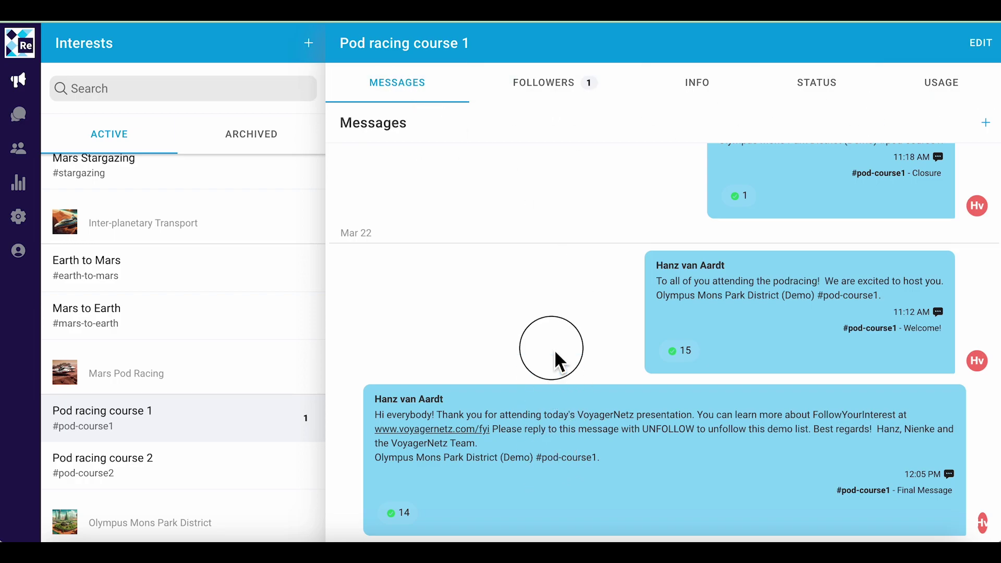
left_click(544, 98)
scroll(553, 435, "down", 3)
scroll(554, 435, "up", 7)
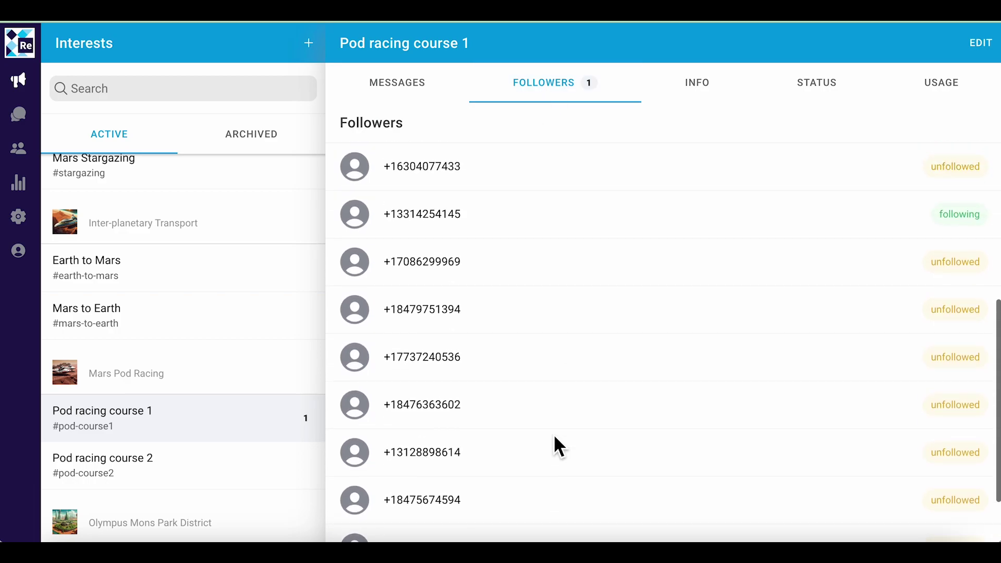
Step: Review the information for Pod racing course 1 down to its Follow Interest QR code
left_click(708, 90)
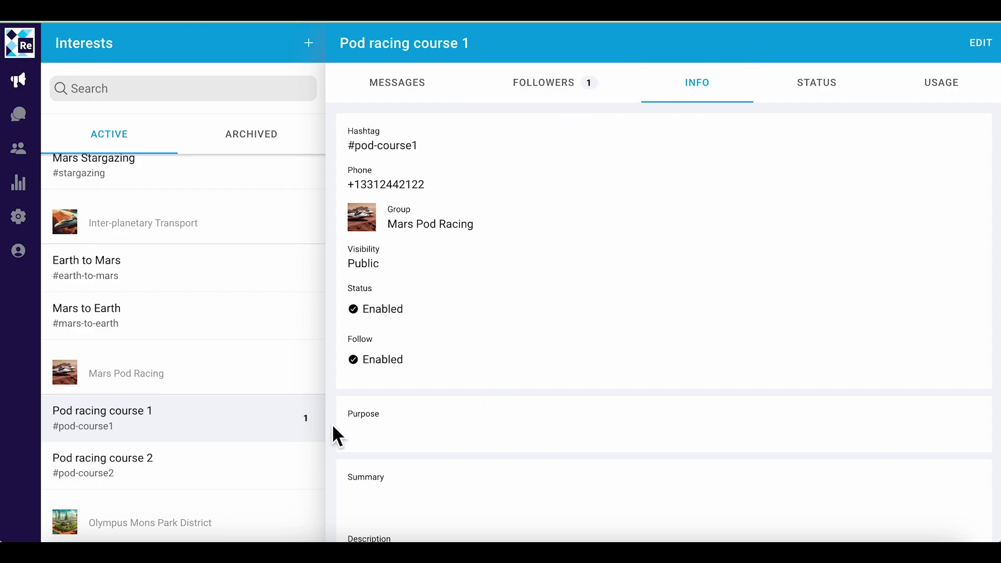
scroll(417, 453, "down", 1)
scroll(417, 447, "down", 3)
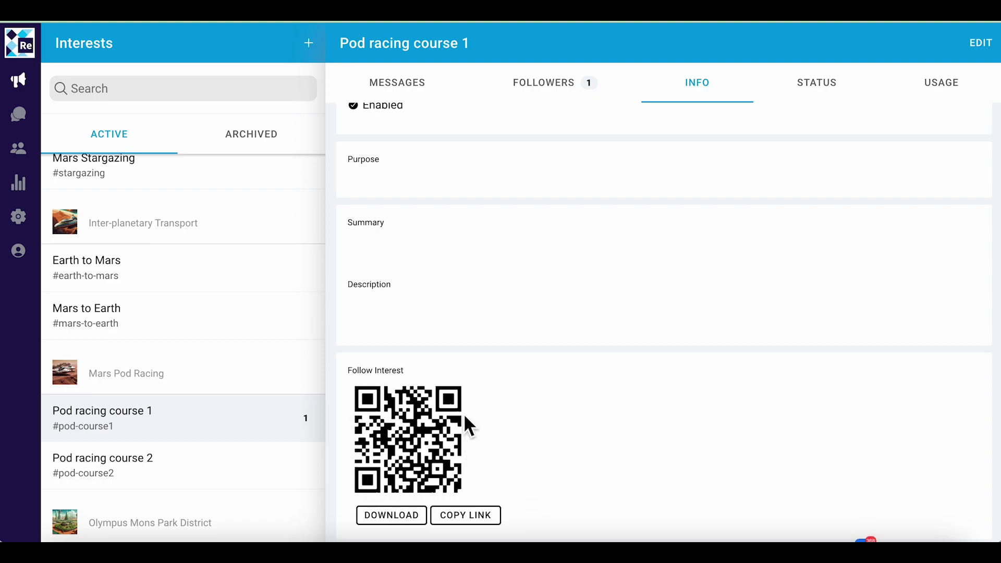
Step: View the status details of Pod racing course 1 and compare its usage by Billing Segments and Messages
left_click(822, 94)
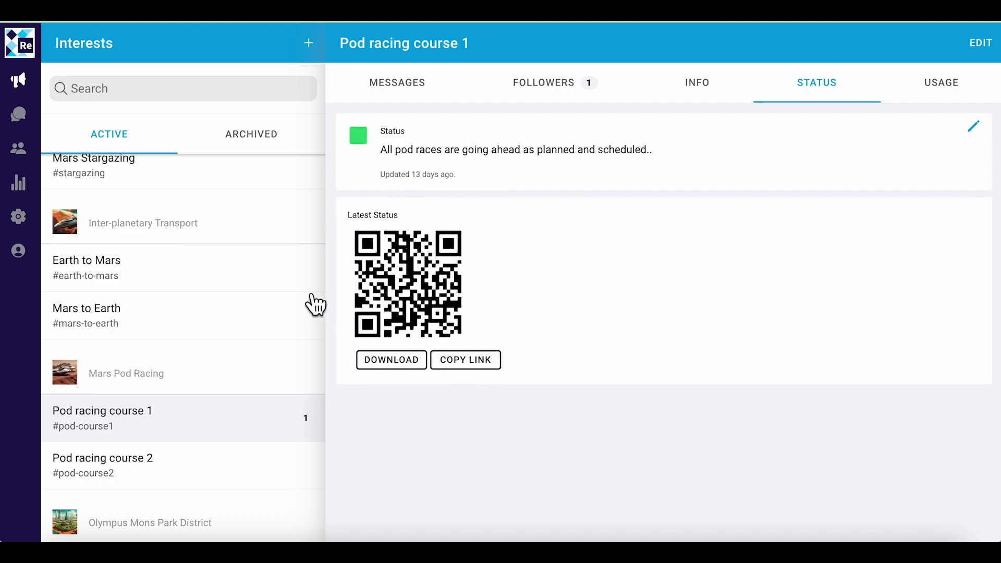
left_click(960, 94)
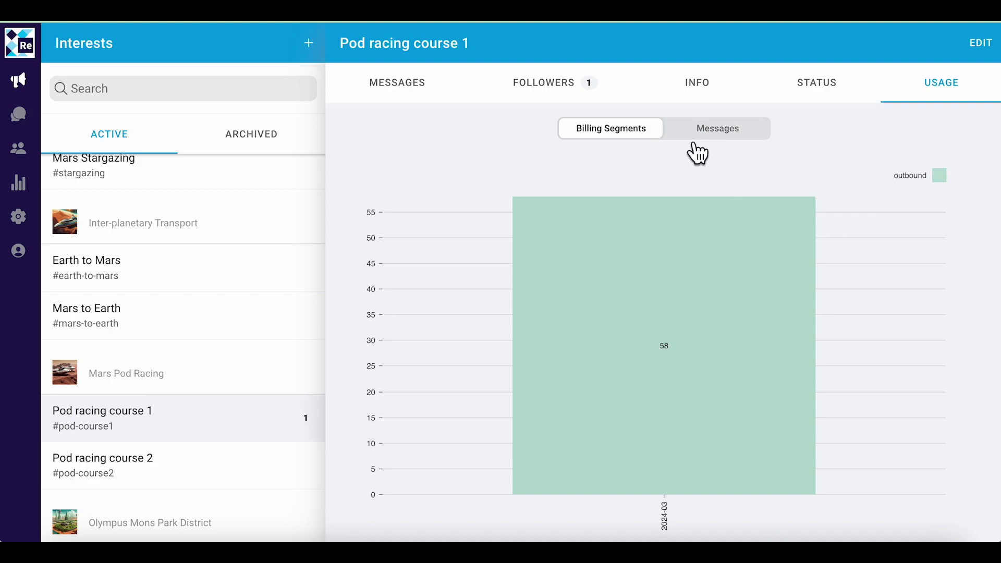
left_click(719, 140)
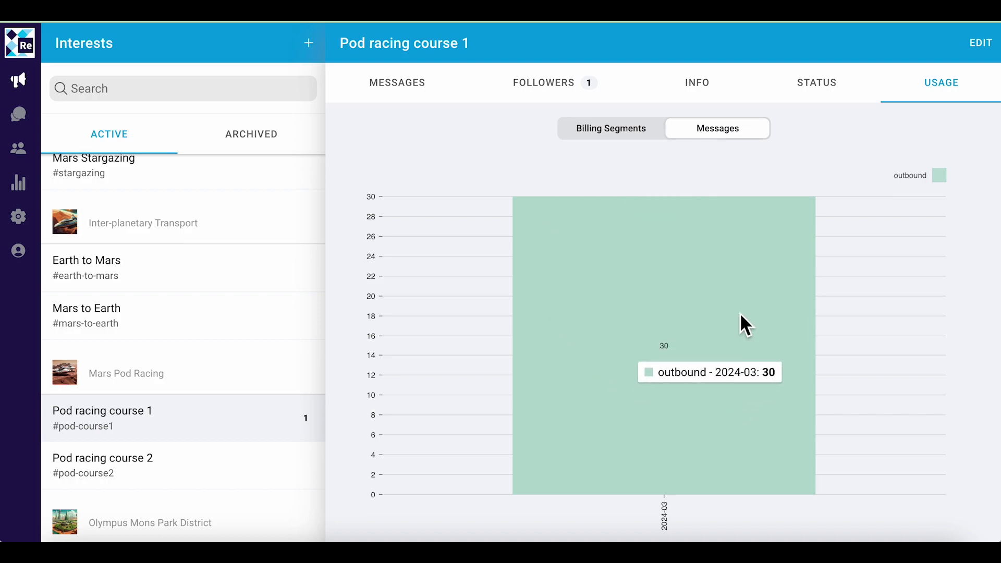
left_click(624, 142)
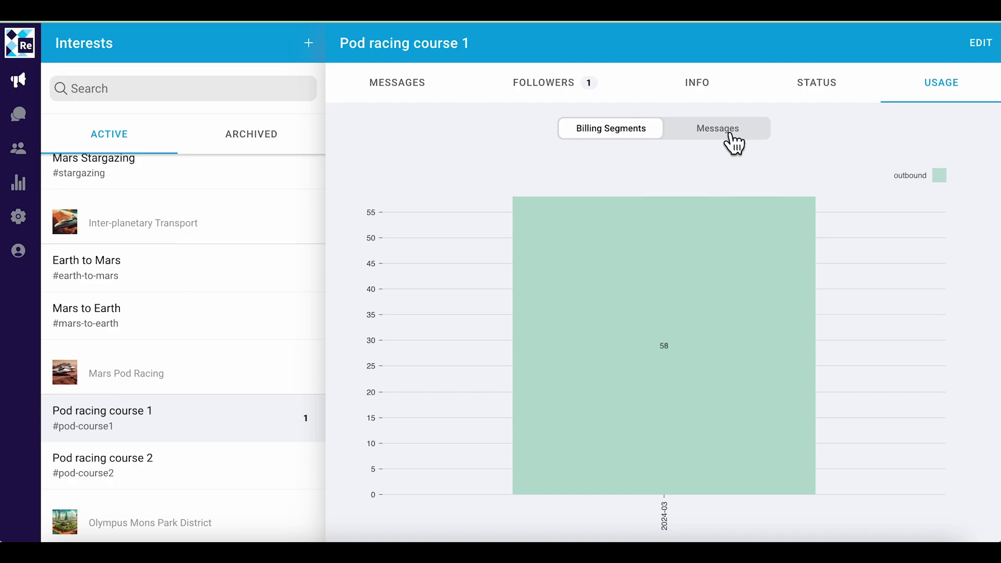
Step: Open a new broadcast message for Pod racing course 1, examine its Subject and Message Body fields, and cancel it
left_click(404, 93)
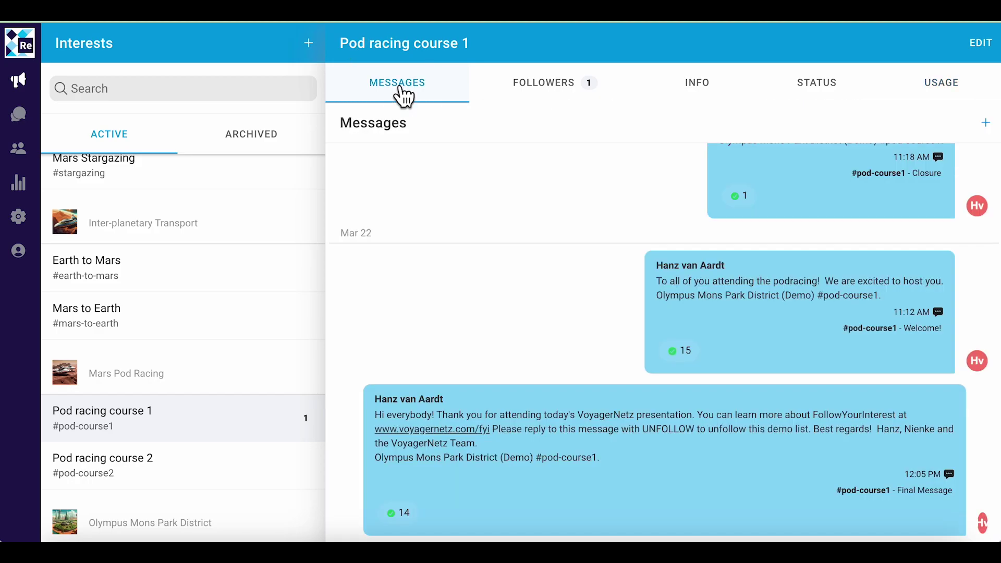
left_click(986, 124)
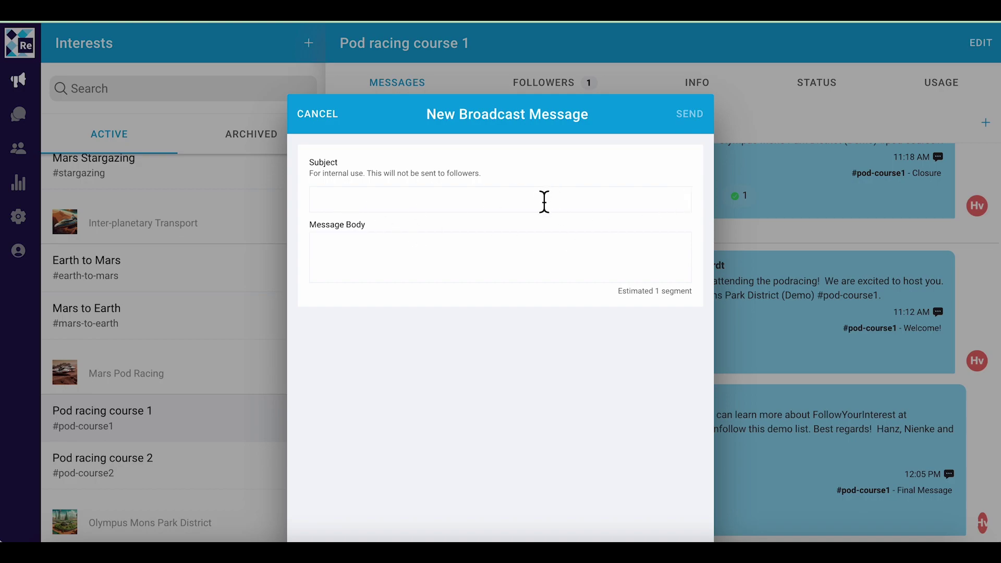
left_click(336, 252)
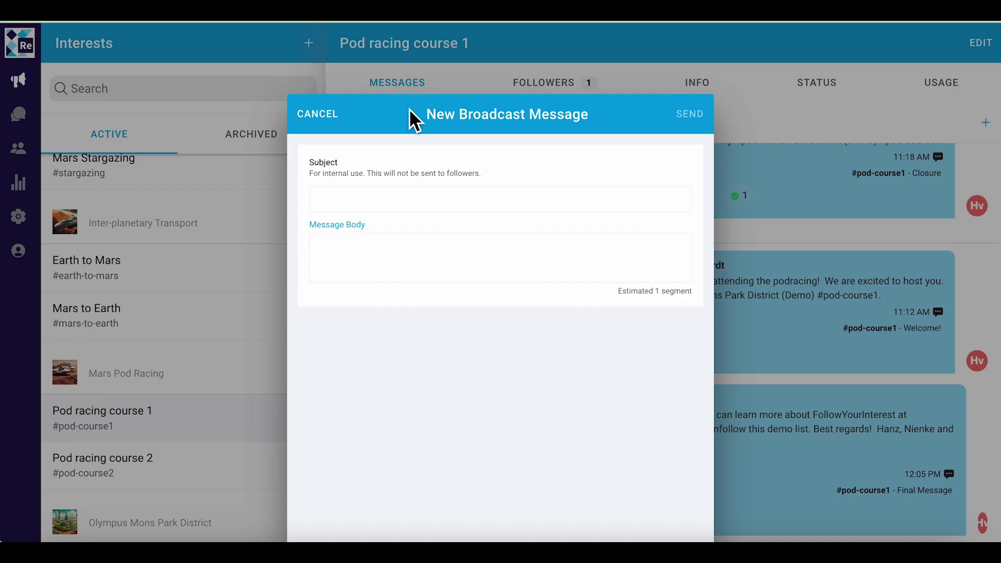
left_click(317, 114)
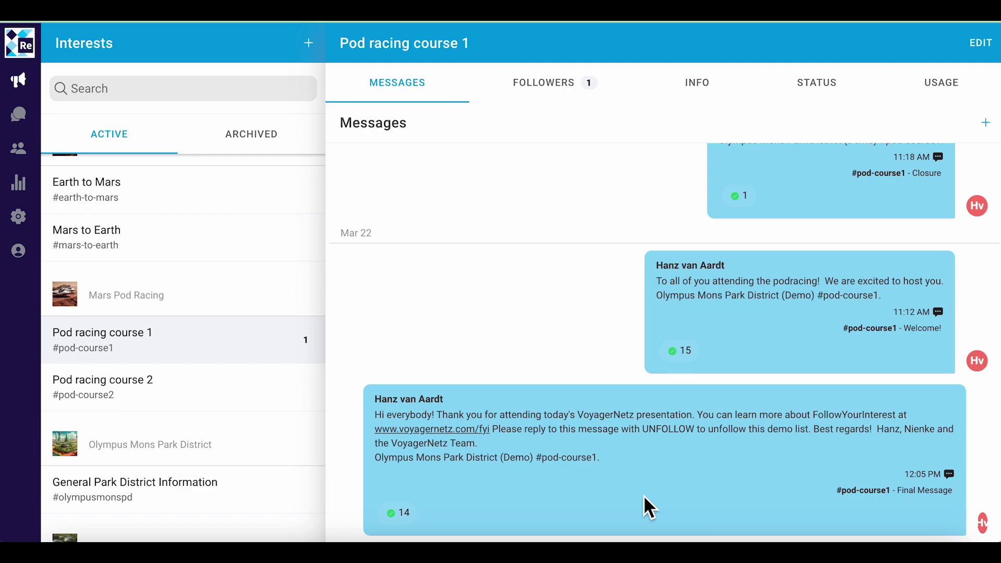
Step: Open the status of Pod racing course 1 for editing, enable Upcoming Status, and examine its timezone setting
left_click(830, 91)
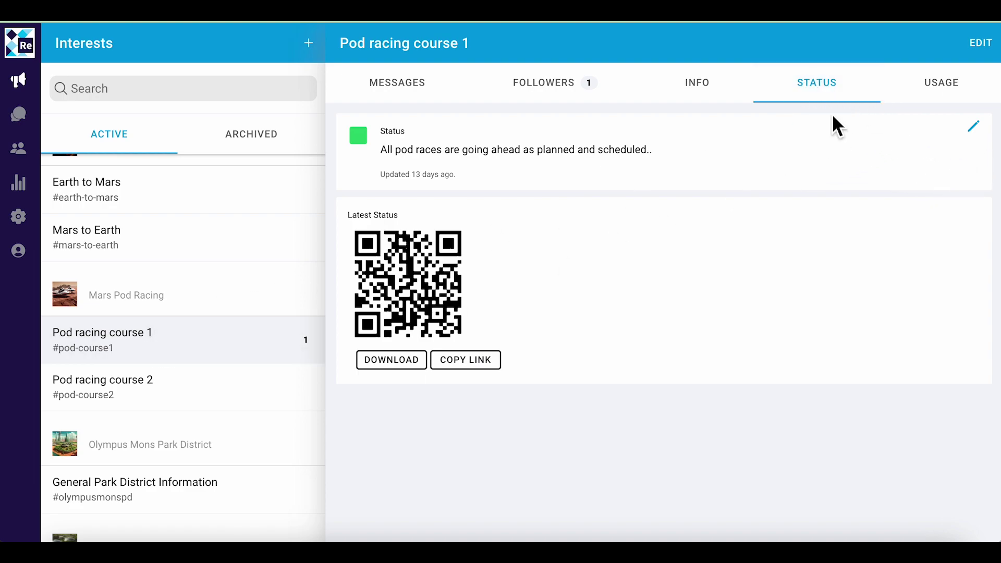
left_click(985, 137)
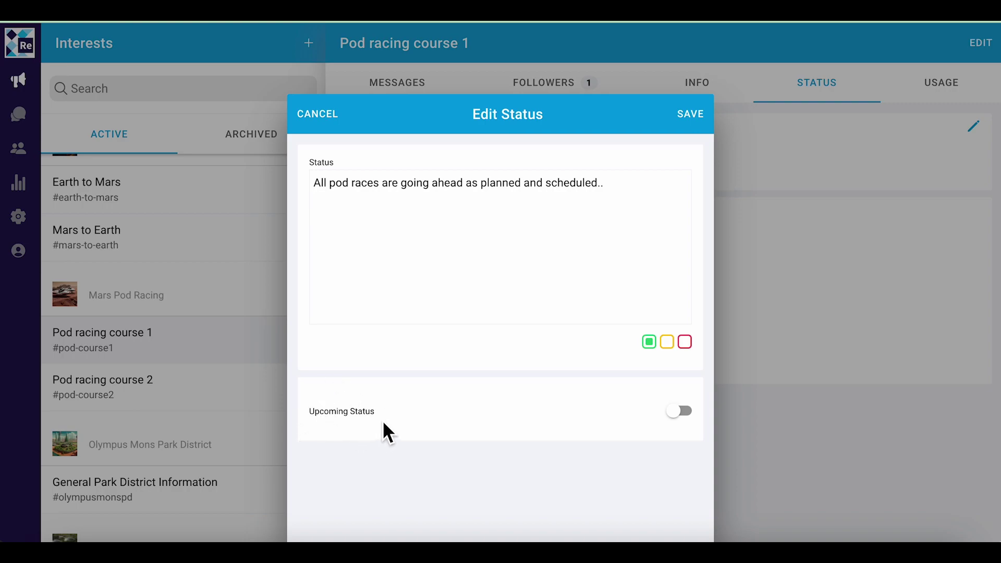
left_click(681, 412)
scroll(627, 443, "down", 4)
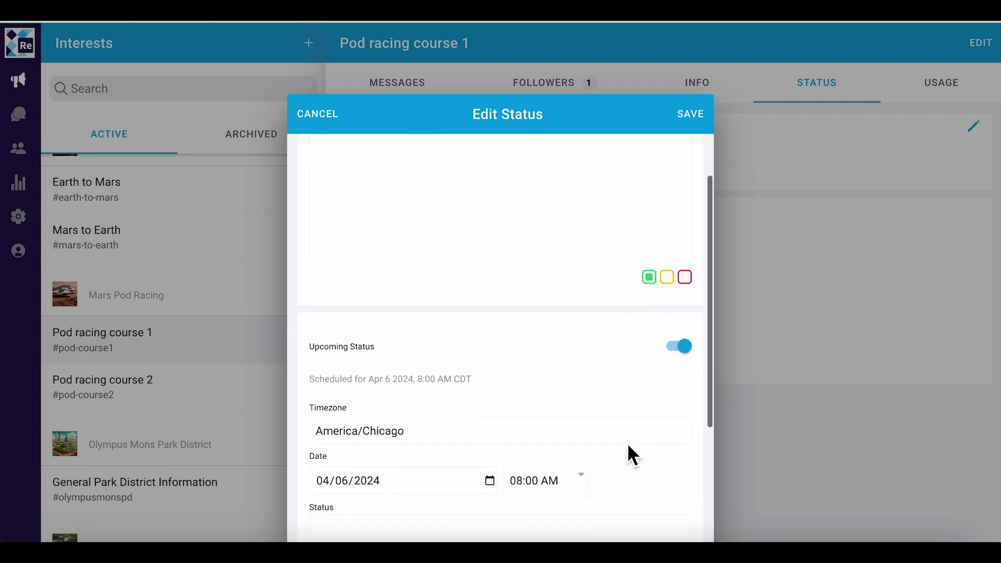
scroll(628, 449, "down", 1)
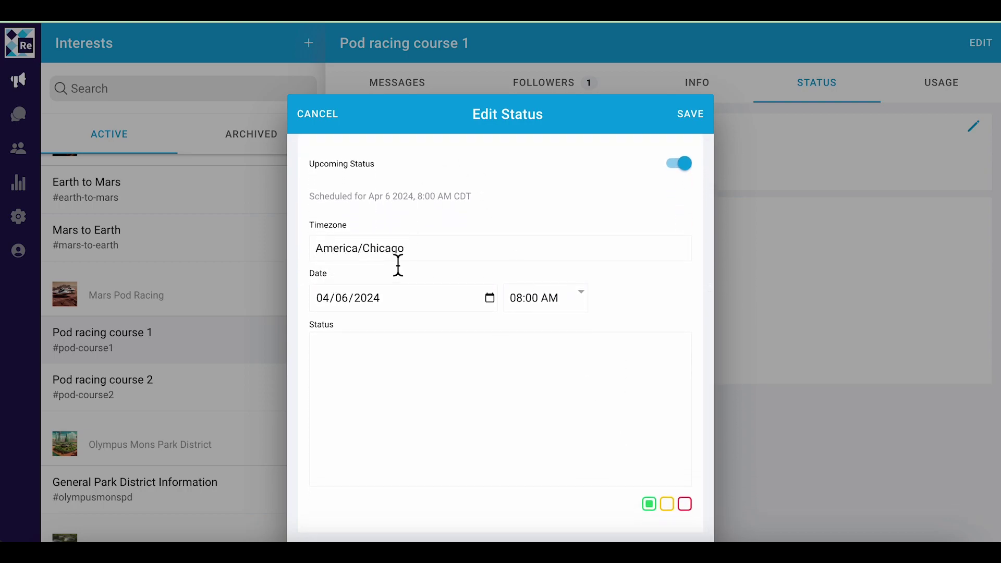
left_click_drag(408, 252, 316, 256)
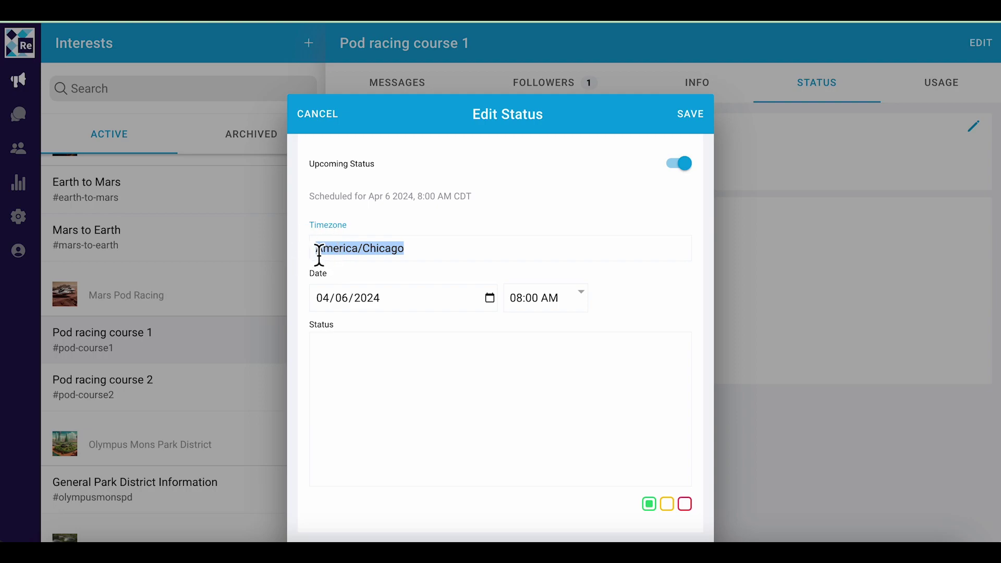
left_click(424, 250)
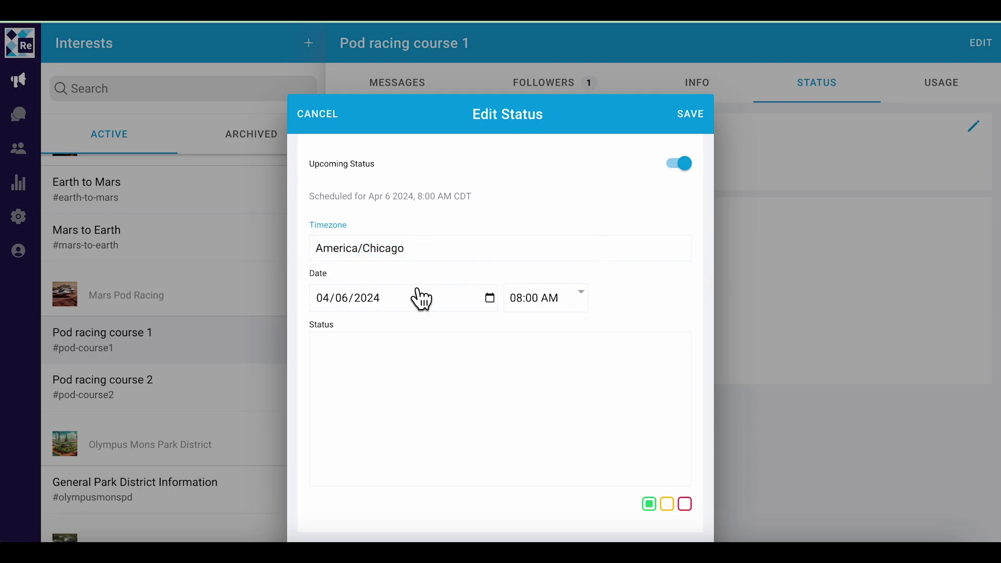
Step: Schedule the upcoming status for 04/08/2024 at 08:30 AM
left_click(495, 297)
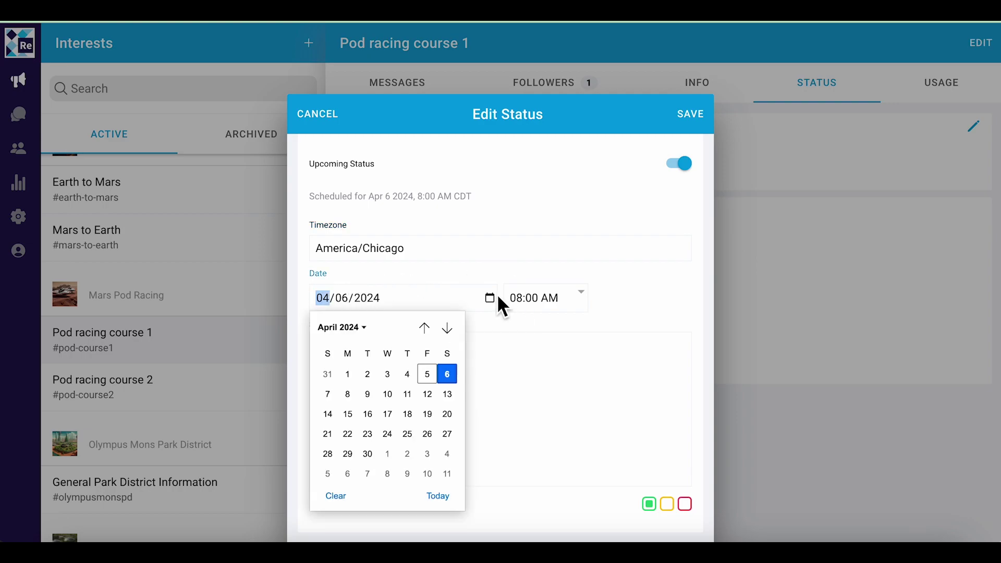
left_click(348, 394)
left_click(592, 296)
left_click(233, 305)
left_click(823, 399)
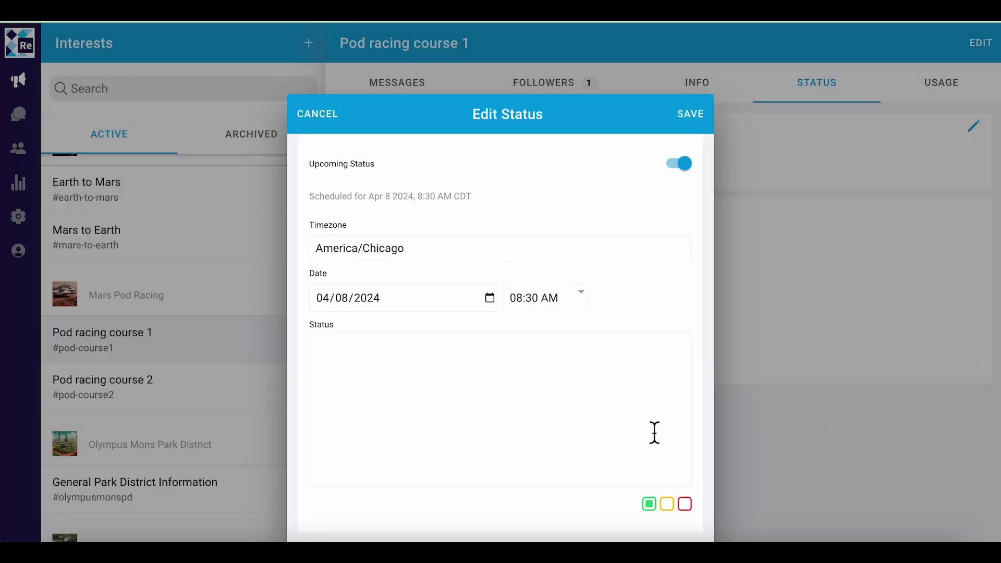
Step: Try the yellow, red and green indicators for the upcoming status, and cancel the status edit
left_click(671, 508)
left_click(685, 505)
left_click(664, 504)
left_click(649, 504)
left_click(313, 116)
Step: Compare the usage charts of Pod racing course 1 and Pod racing course 2
left_click(590, 483)
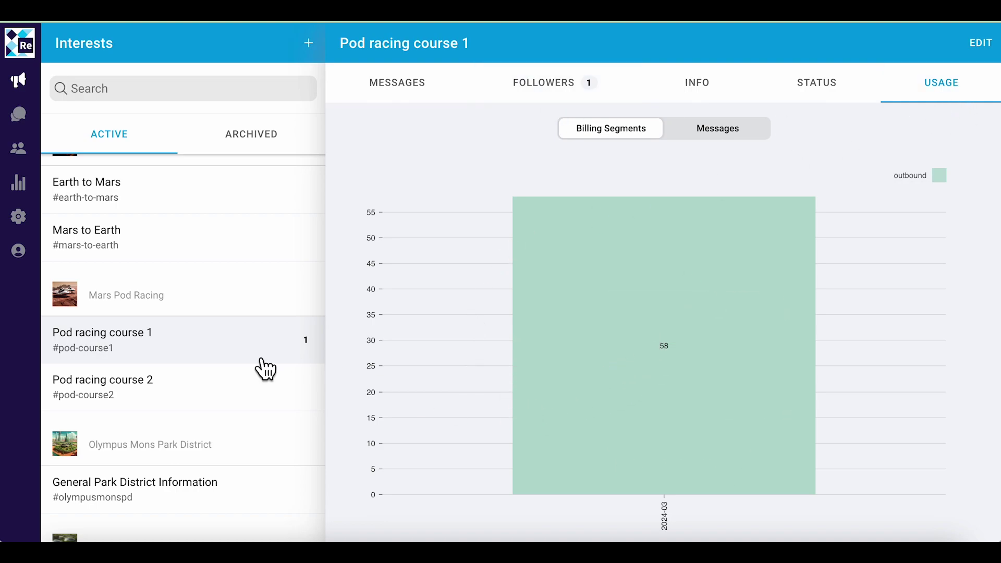
left_click(182, 386)
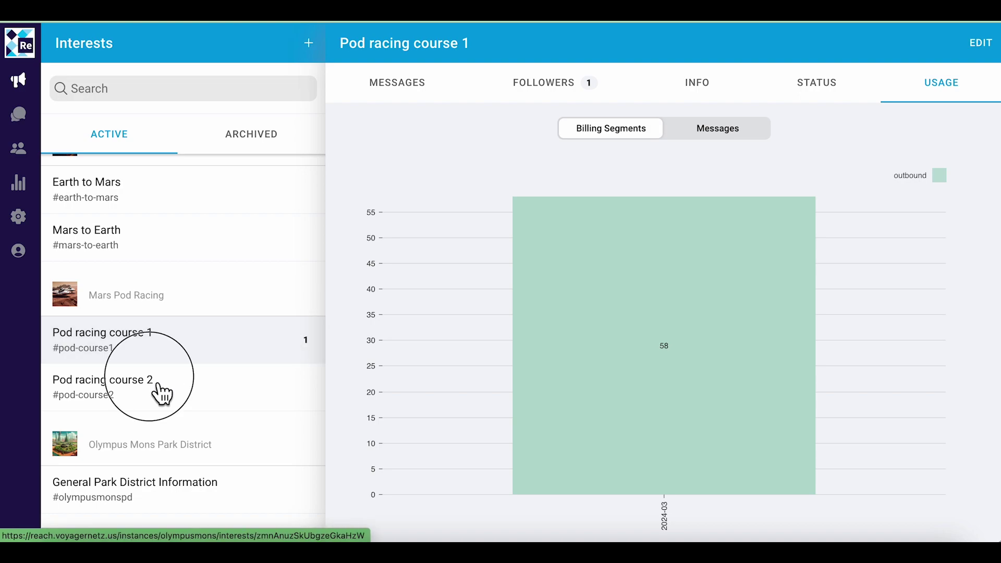
left_click(928, 89)
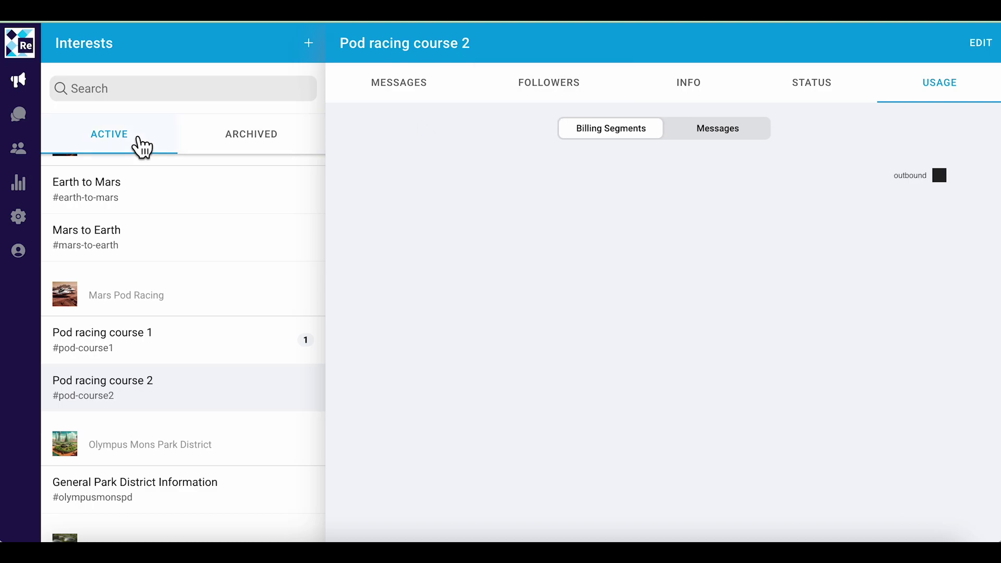
Step: Examine the newest conversation in the Inbox, and view the info and message history of the second contact in Contacts
left_click(29, 112)
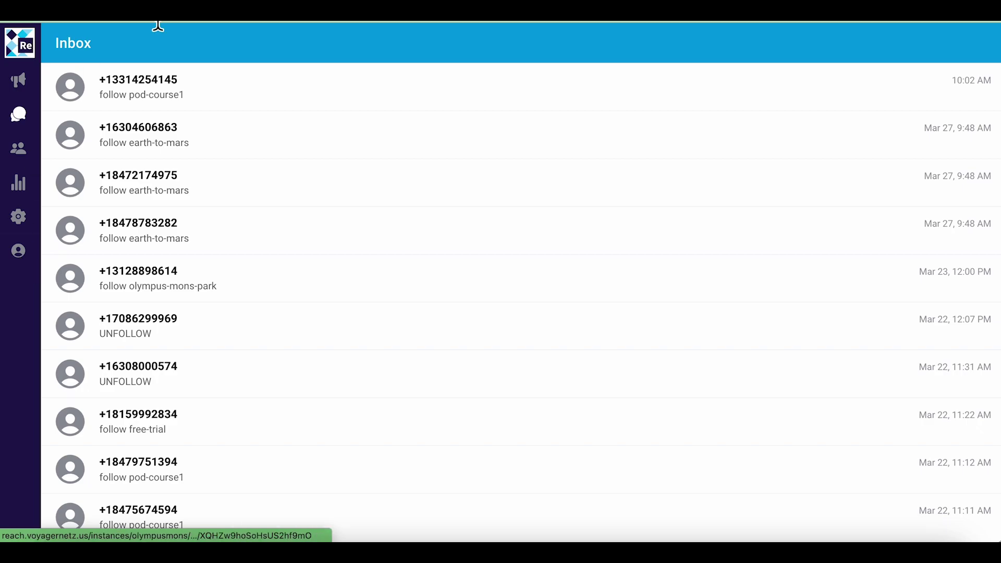
left_click(140, 84)
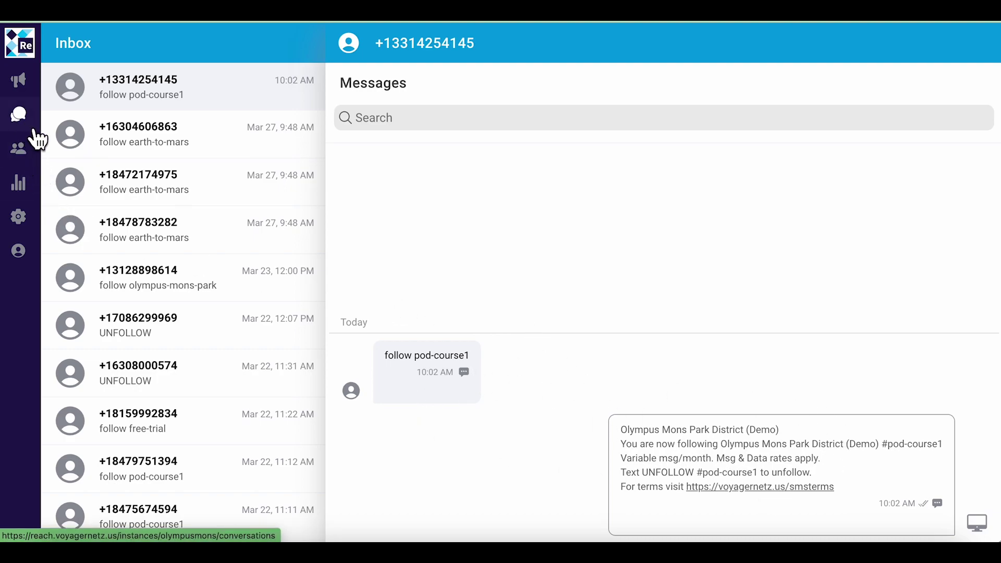
left_click(23, 159)
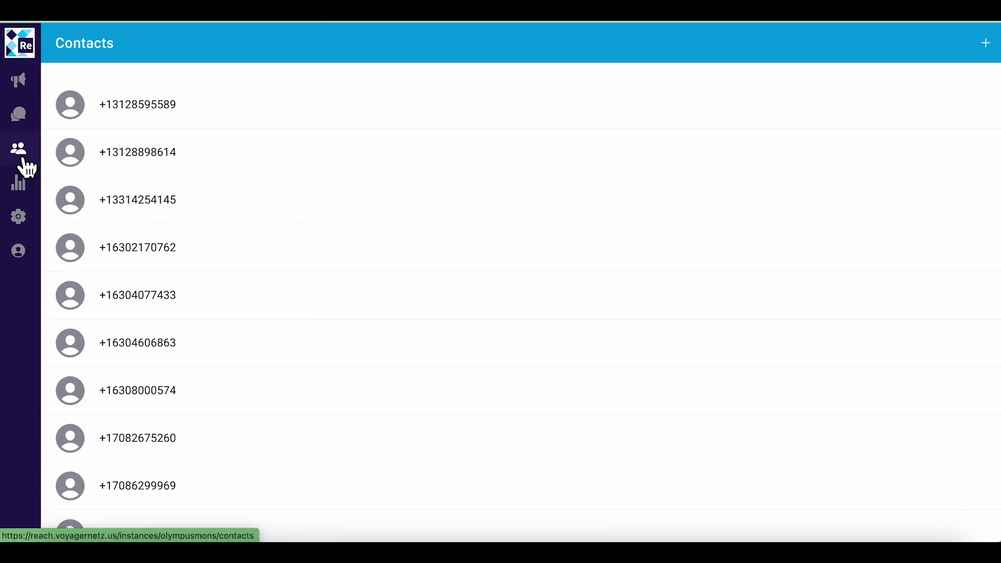
left_click(158, 163)
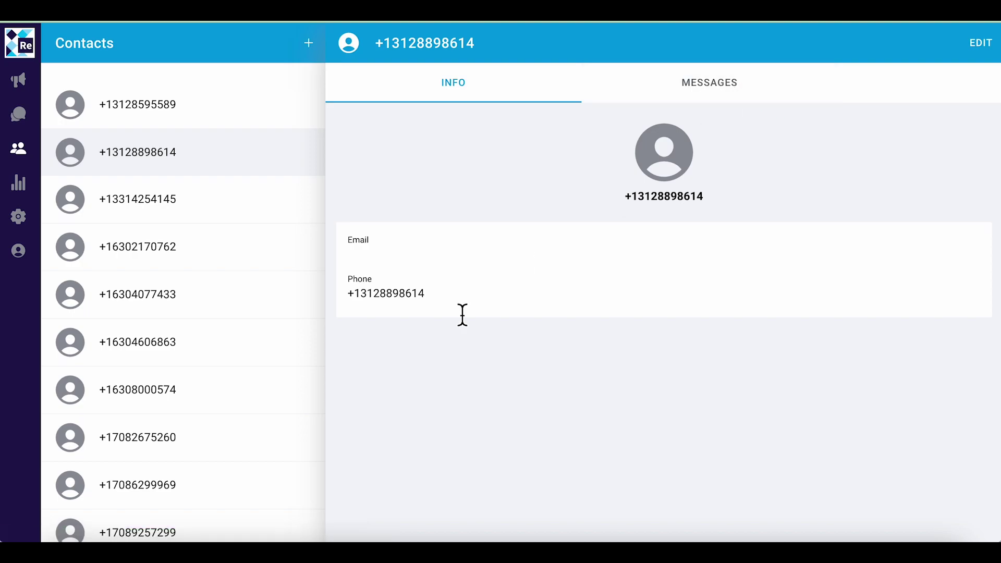
left_click(722, 83)
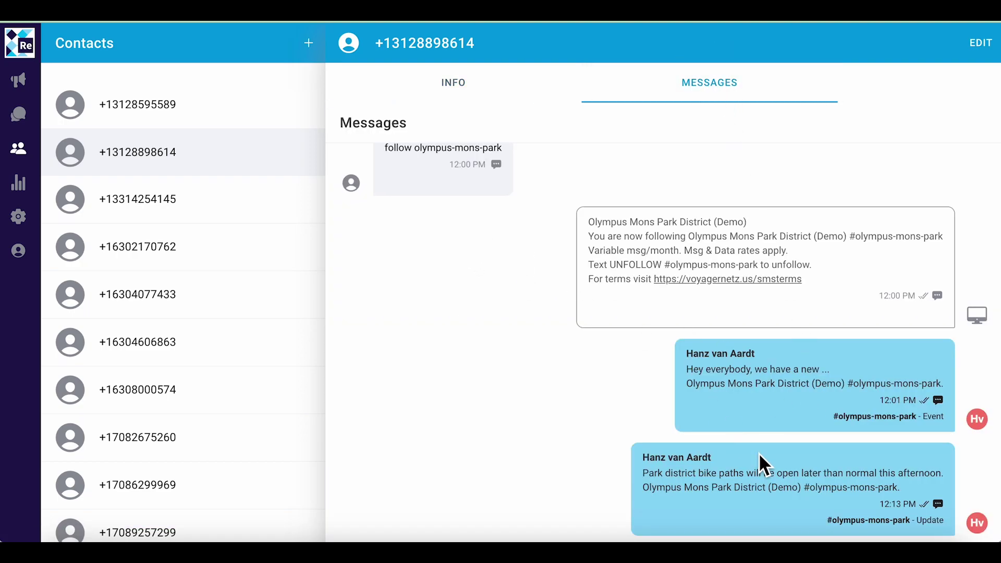
Step: Open the Usage Dashboard and examine the inbound and outbound billing segments per month
left_click(28, 192)
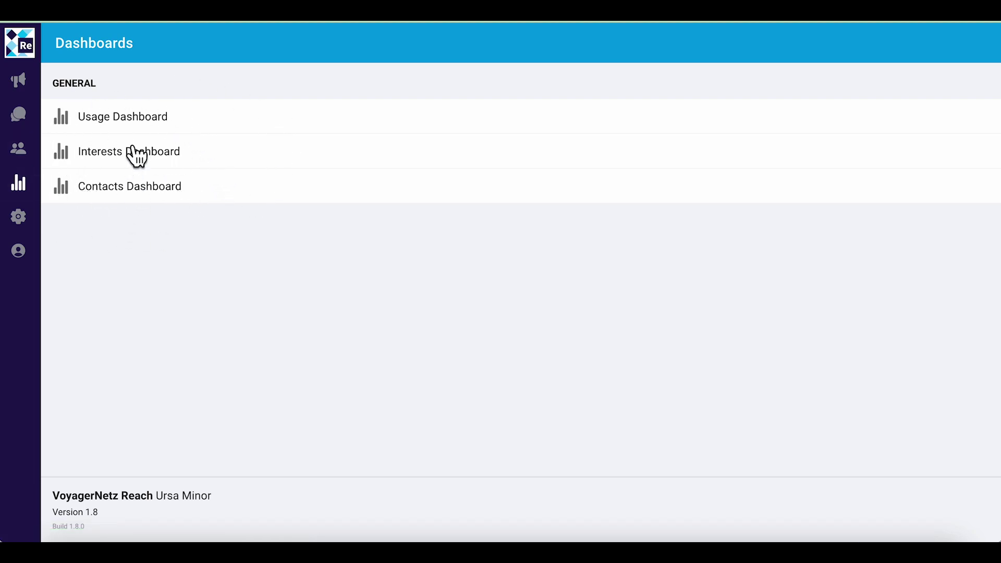
left_click(120, 122)
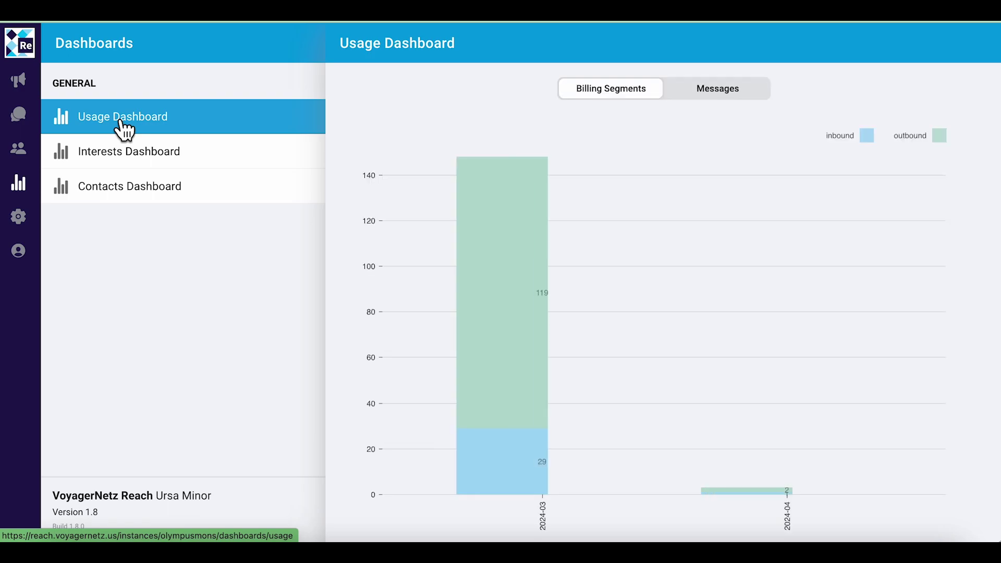
mouse_move(629, 320)
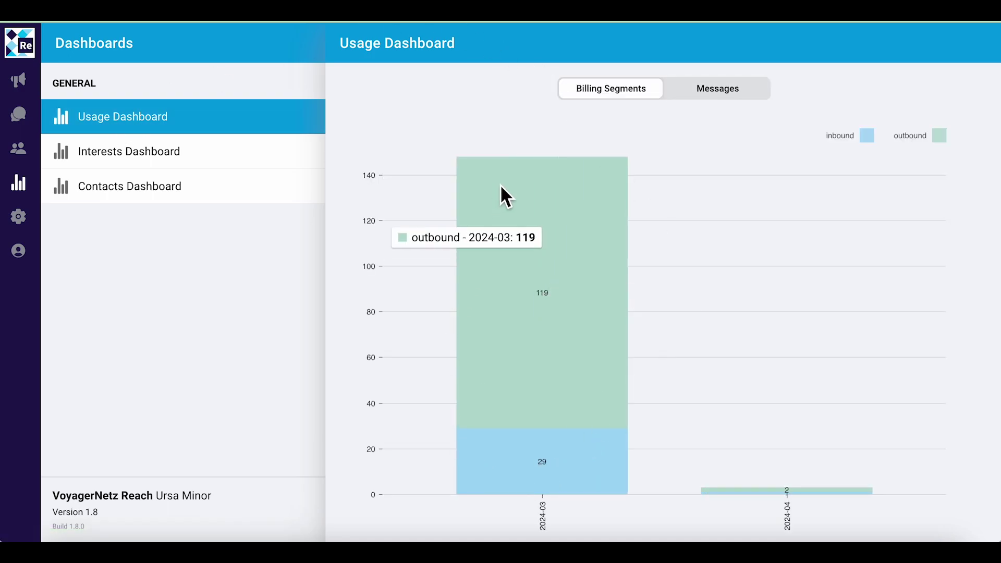
mouse_move(540, 206)
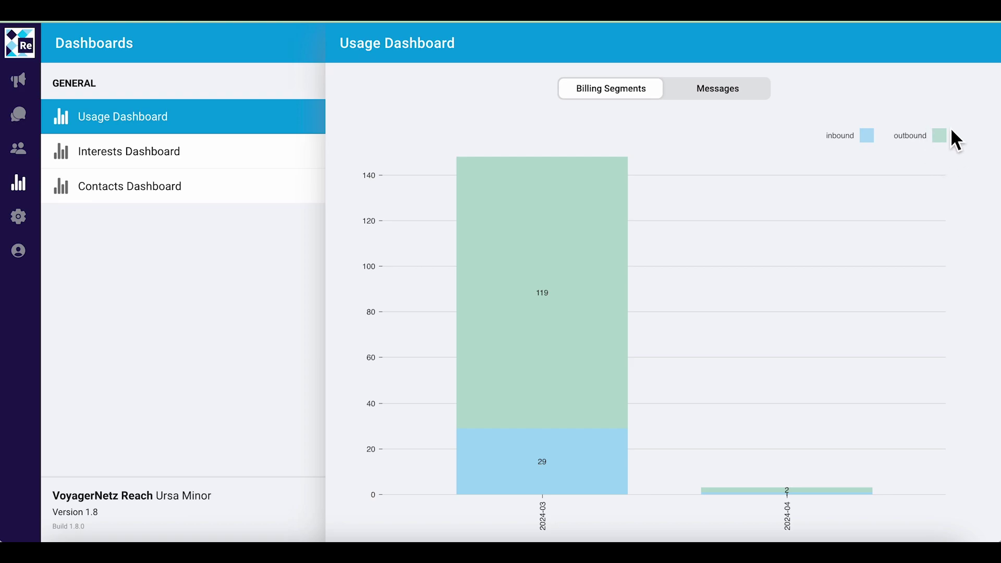
mouse_move(567, 468)
Step: View the Admin options, return to the Interests list, and switch to the upper part of the public status page
left_click(30, 225)
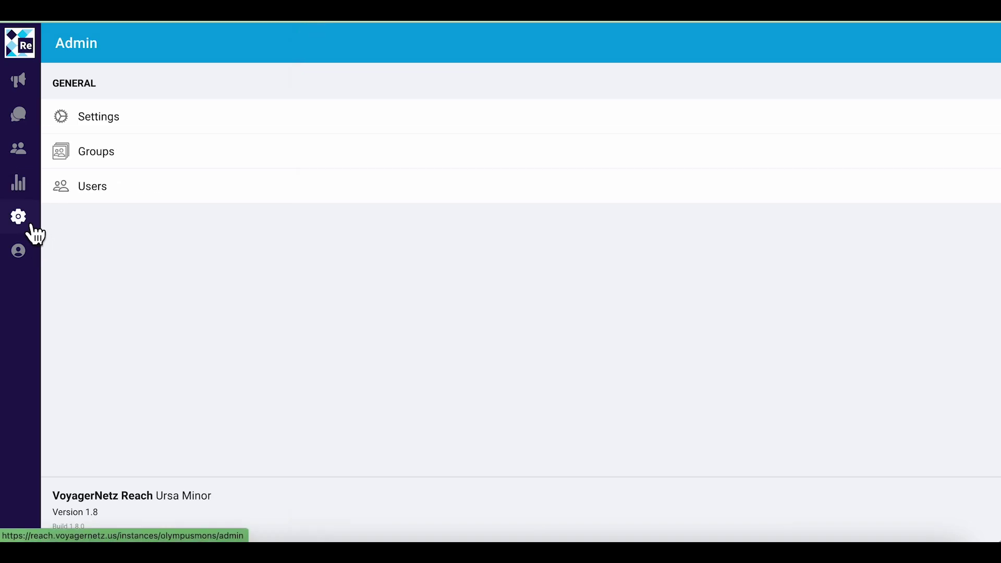
left_click(22, 87)
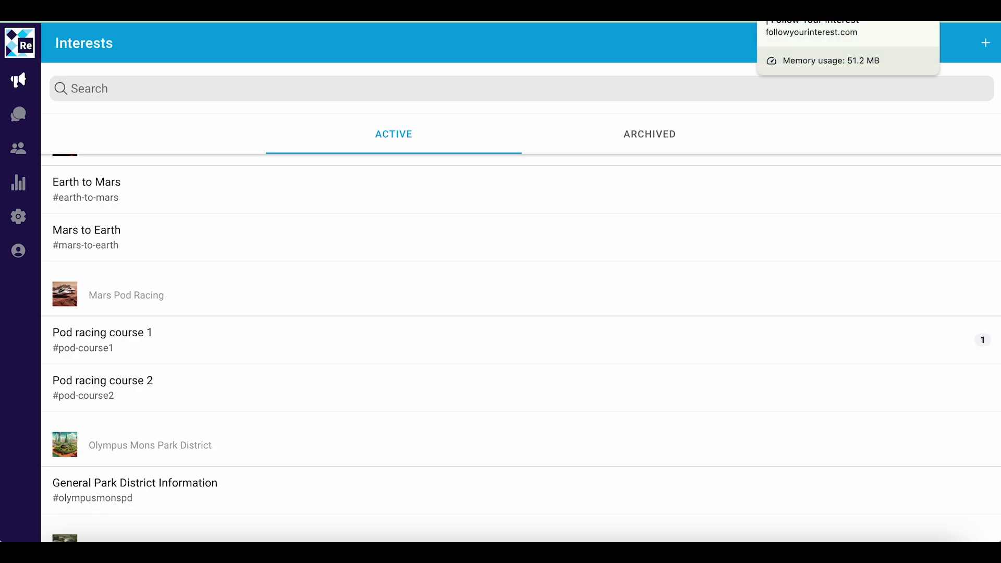
left_click(802, 11)
scroll(748, 251, "up", 15)
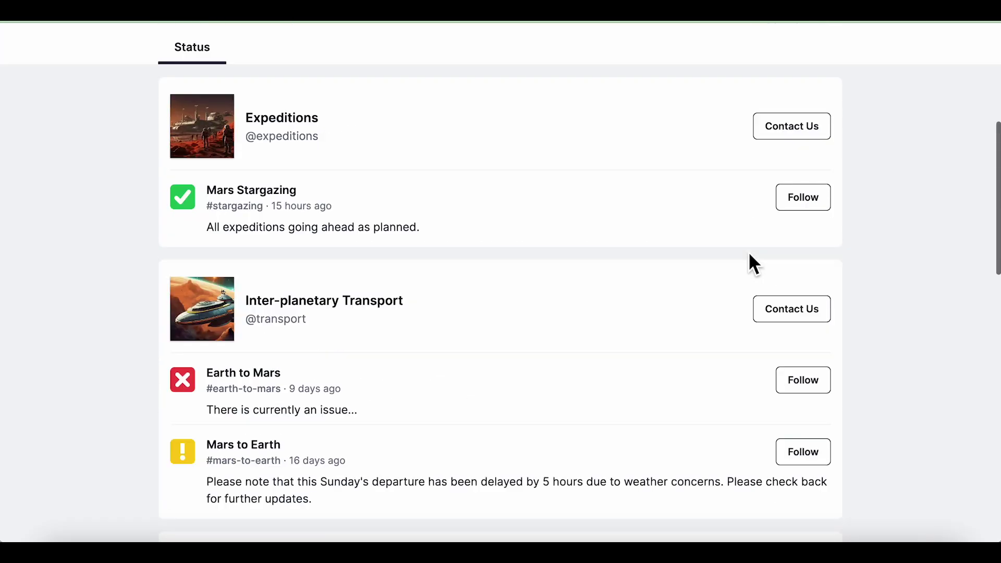